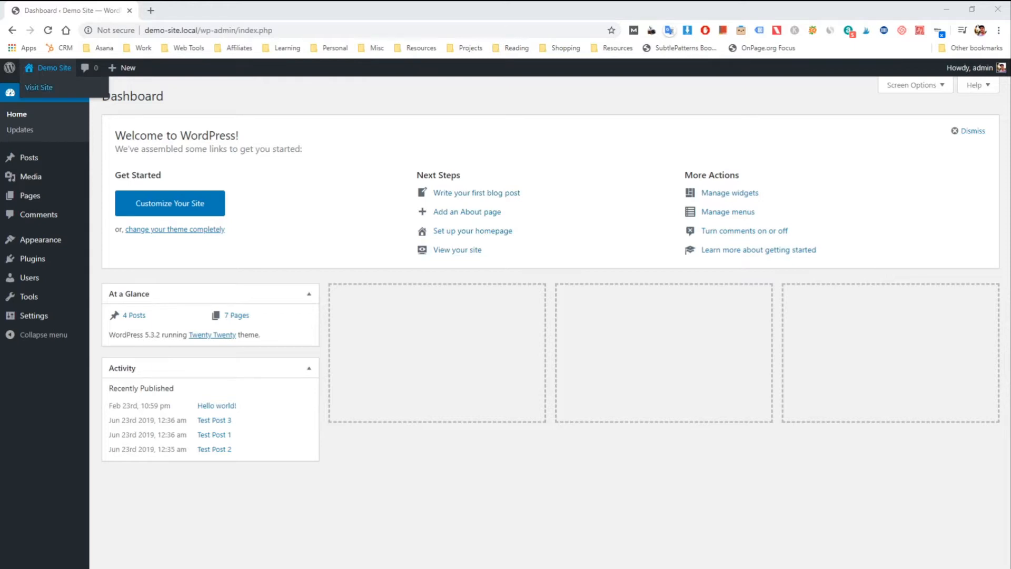
Step: View the live Demo Site front page in a separate tab, and return to the dashboard
{"action": "middle_click", "coordinate": [59, 94]}
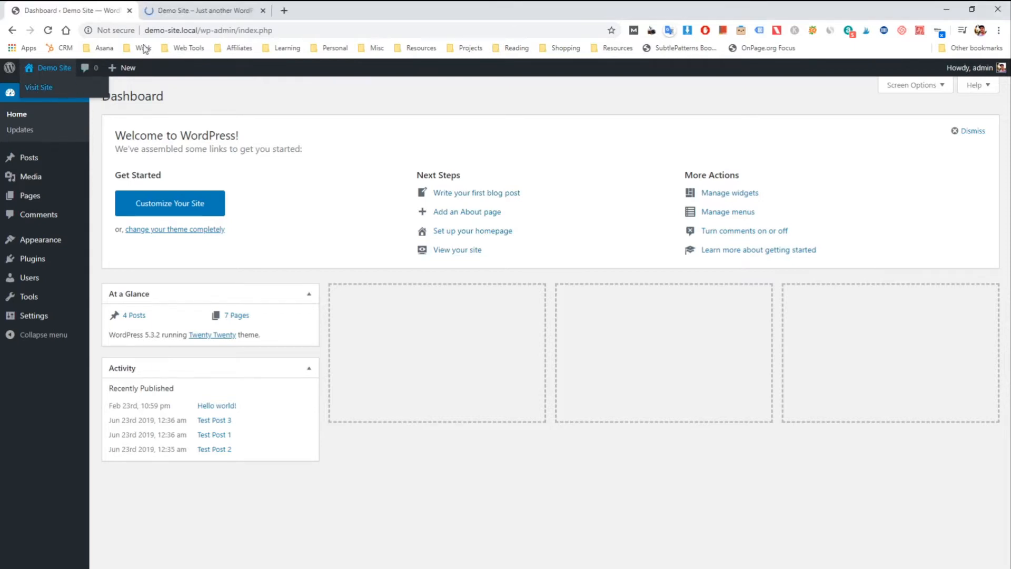
{"action": "left_click", "coordinate": [204, 6]}
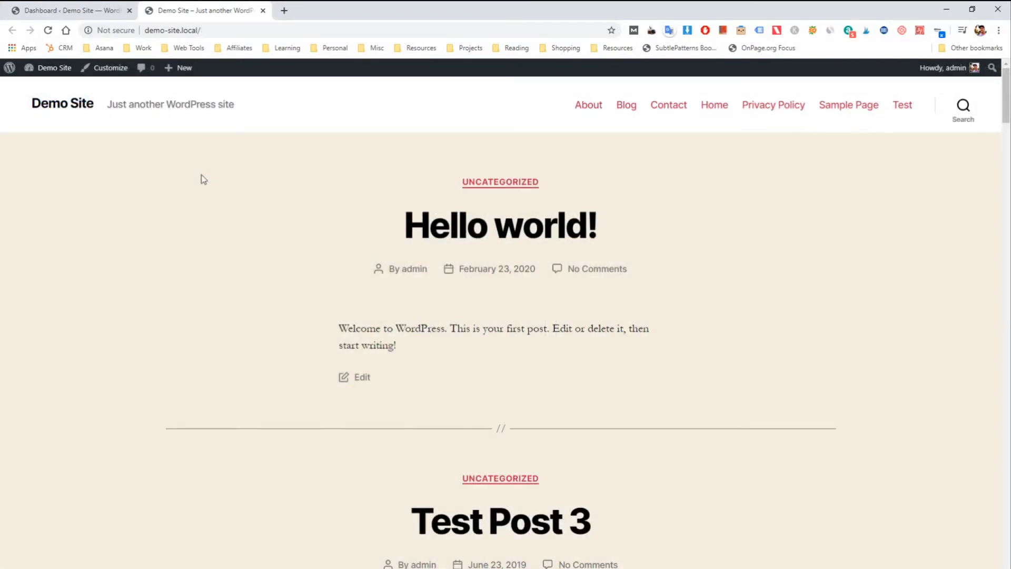
{"action": "left_click", "coordinate": [74, 7]}
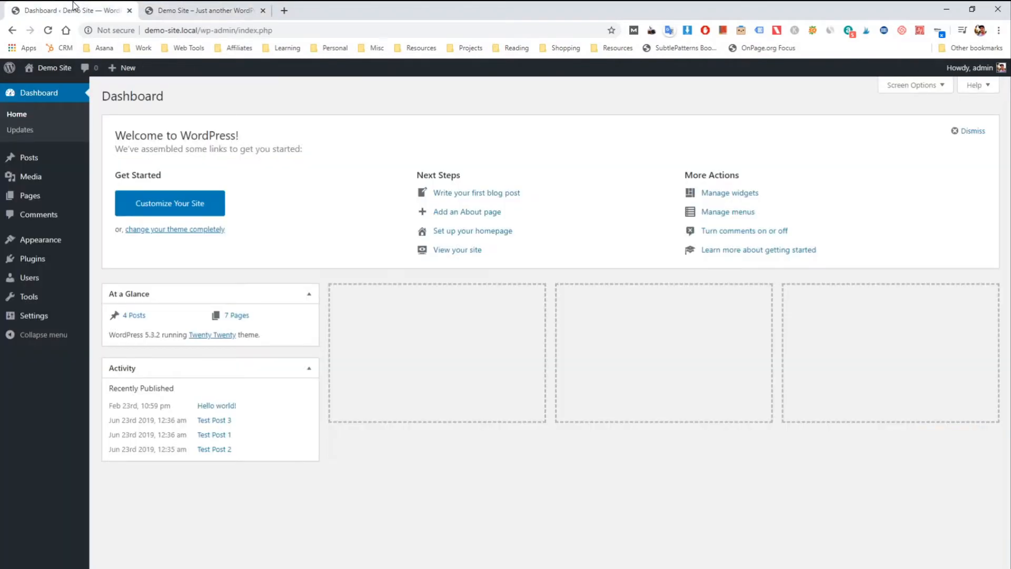
Step: Open the menu editor and name the new menu "Main Menu"
{"action": "mouse_move", "coordinate": [32, 239]}
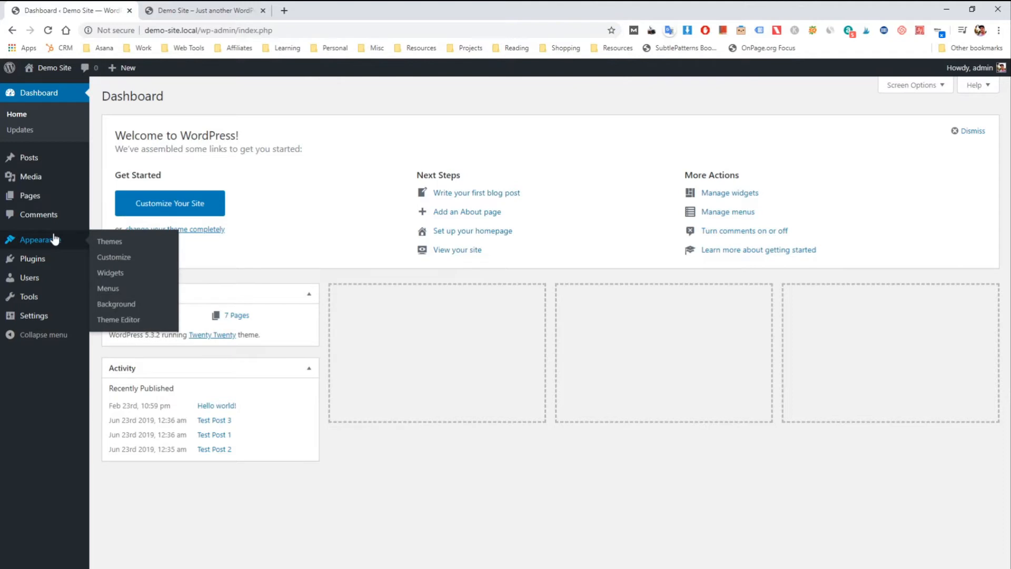
{"action": "left_click", "coordinate": [122, 287]}
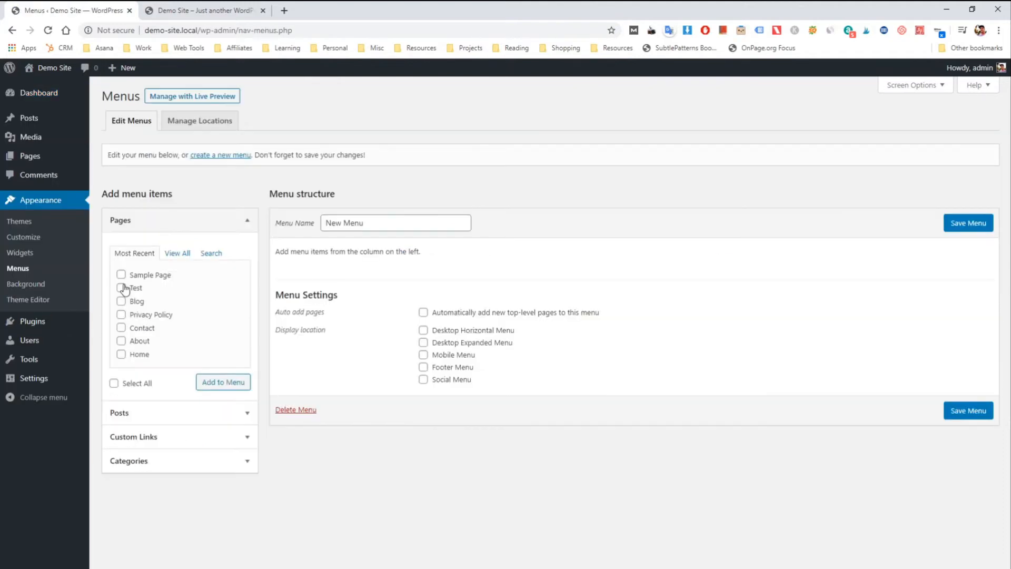
{"action": "left_click", "coordinate": [383, 222]}
{"action": "left_click_drag", "start_coordinate": [384, 222], "coordinate": [324, 223]}
{"action": "left_click", "coordinate": [351, 224]}
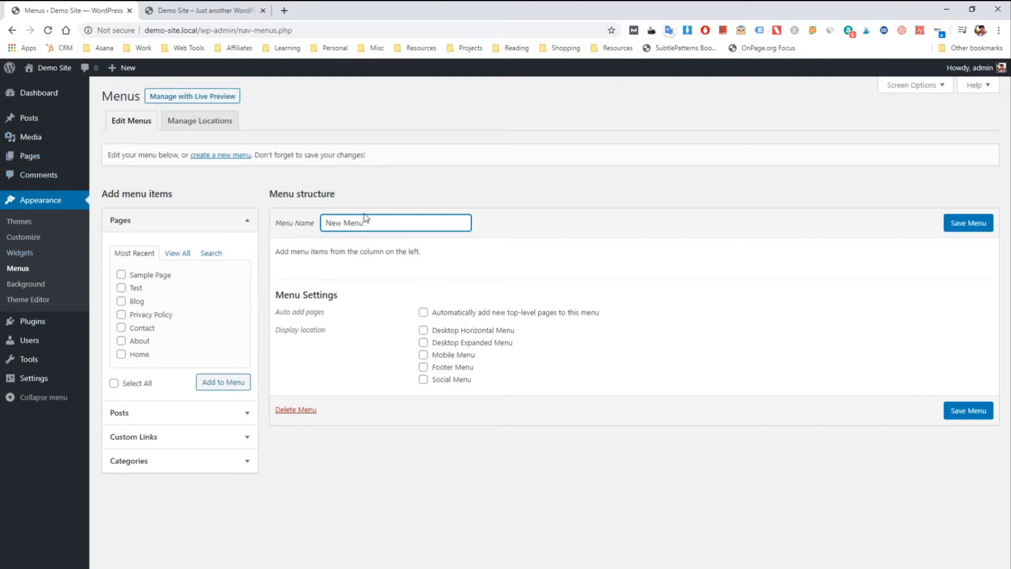
{"action": "left_click_drag", "start_coordinate": [341, 223], "coordinate": [328, 226]}
{"action": "type", "text": "Main"}
Step: Add the first Home entry and the About, Blog and Contact pages from the full page list to Main Menu
{"action": "left_click", "coordinate": [185, 254]}
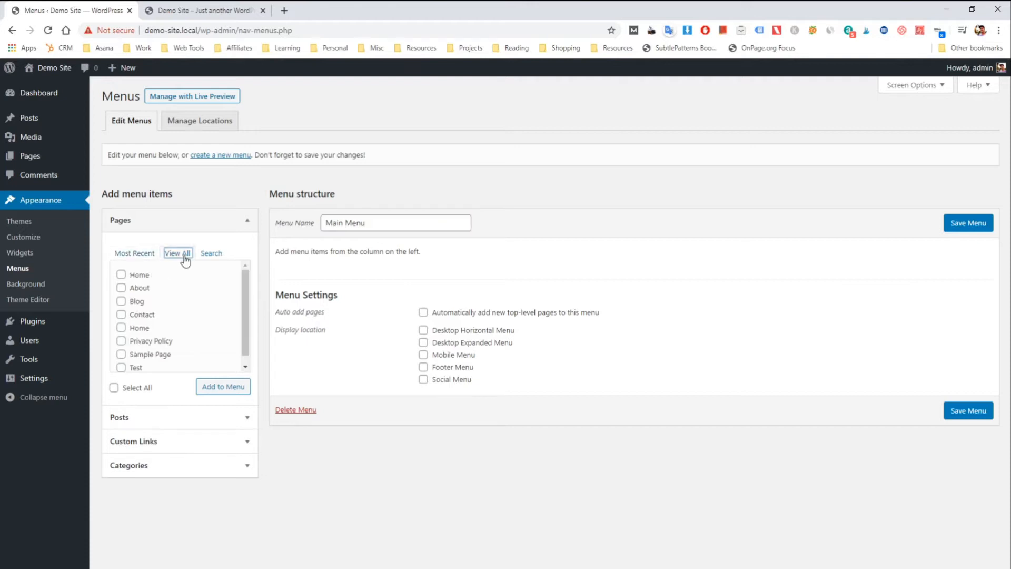
{"action": "left_click", "coordinate": [135, 253]}
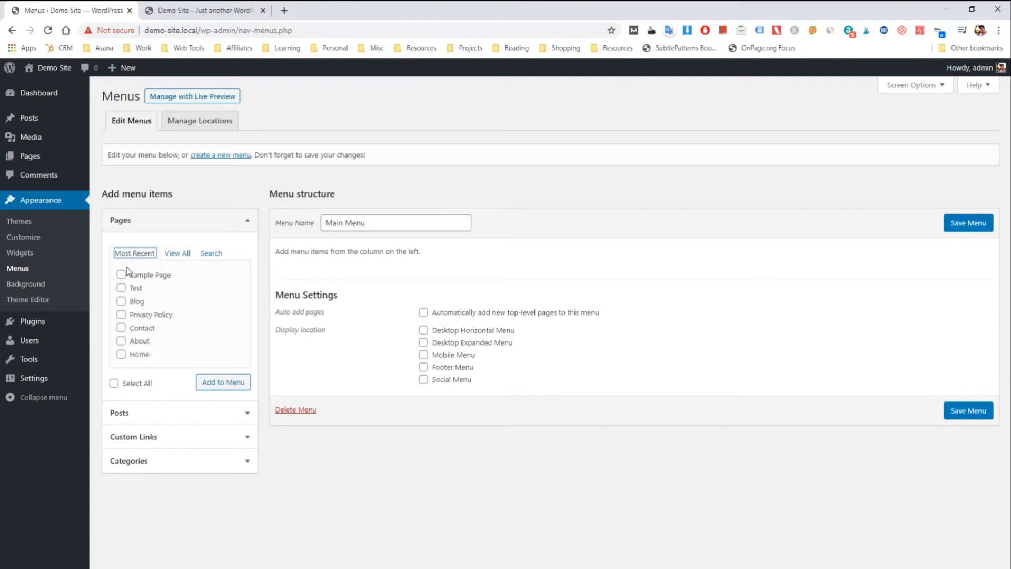
{"action": "left_click", "coordinate": [168, 255]}
{"action": "left_click", "coordinate": [212, 255]}
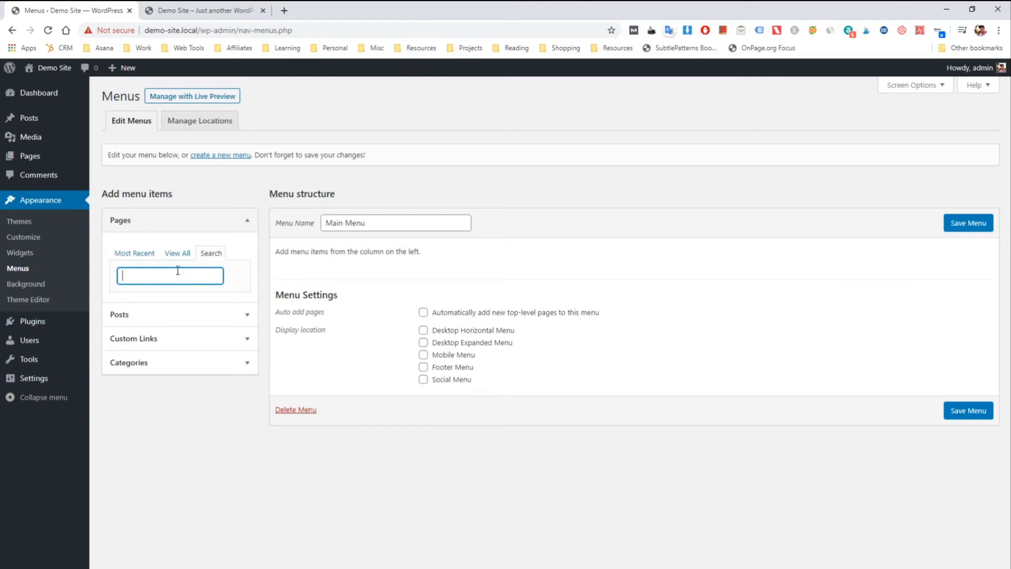
{"action": "left_click", "coordinate": [177, 254]}
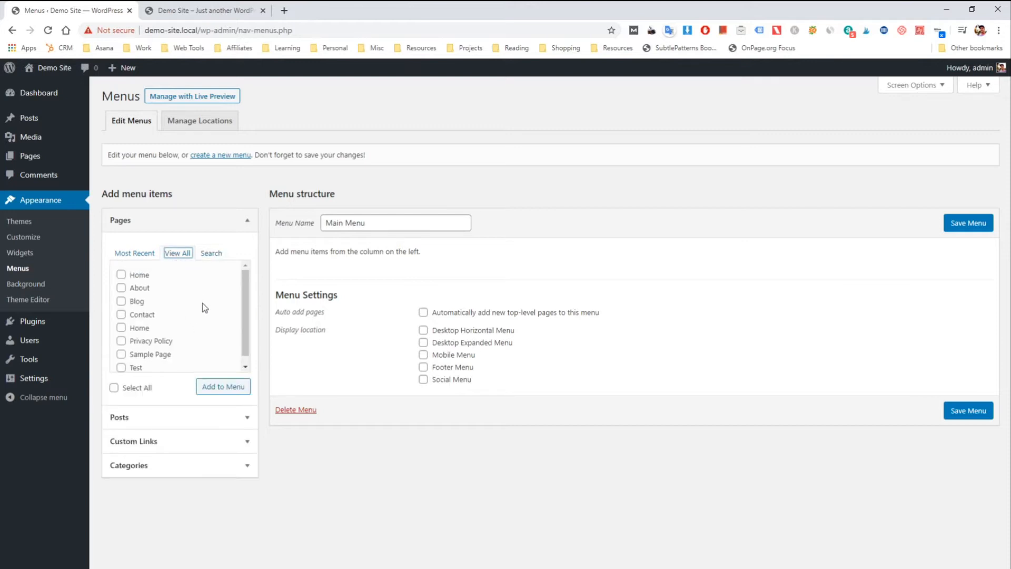
{"action": "left_click", "coordinate": [121, 275]}
{"action": "left_click", "coordinate": [121, 287]}
{"action": "left_click", "coordinate": [121, 301]}
{"action": "left_click", "coordinate": [121, 314]}
{"action": "scroll", "coordinate": [160, 334], "scroll_direction": "down", "scroll_amount": 1}
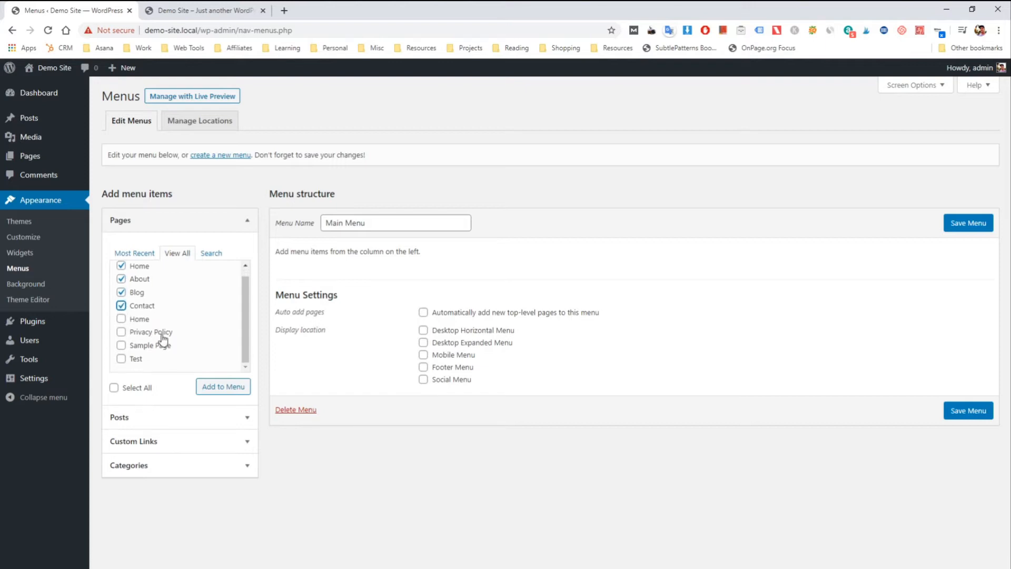
{"action": "left_click", "coordinate": [218, 388]}
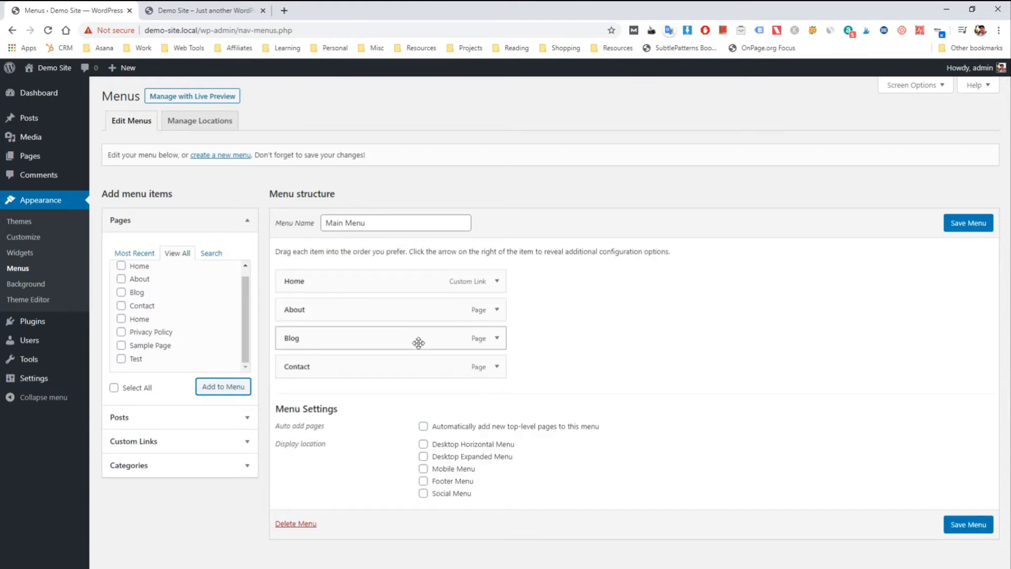
Step: Nest About as a sub item under Home and save the menu
{"action": "left_click_drag", "start_coordinate": [395, 313], "coordinate": [418, 313]}
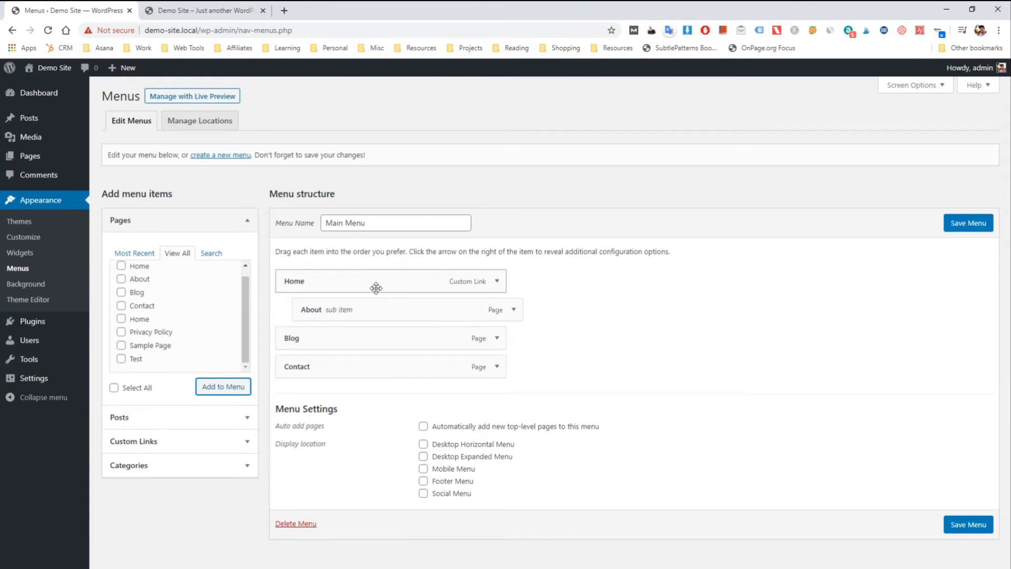
{"action": "left_click", "coordinate": [968, 223]}
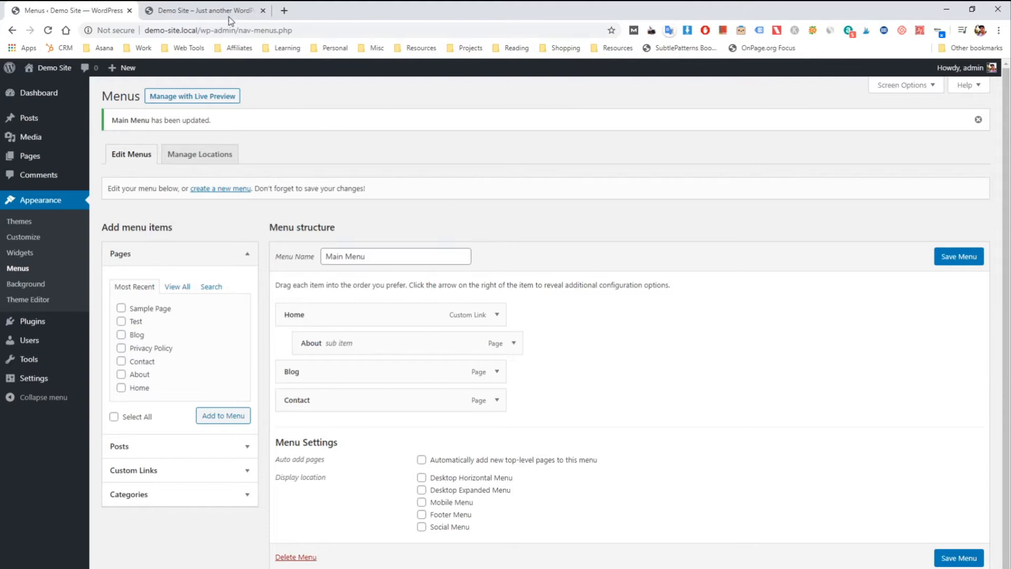
Step: Reload the live site's front page to check its header navigation
{"action": "left_click", "coordinate": [206, 10]}
{"action": "left_click", "coordinate": [219, 30]}
{"action": "key", "text": "Return"}
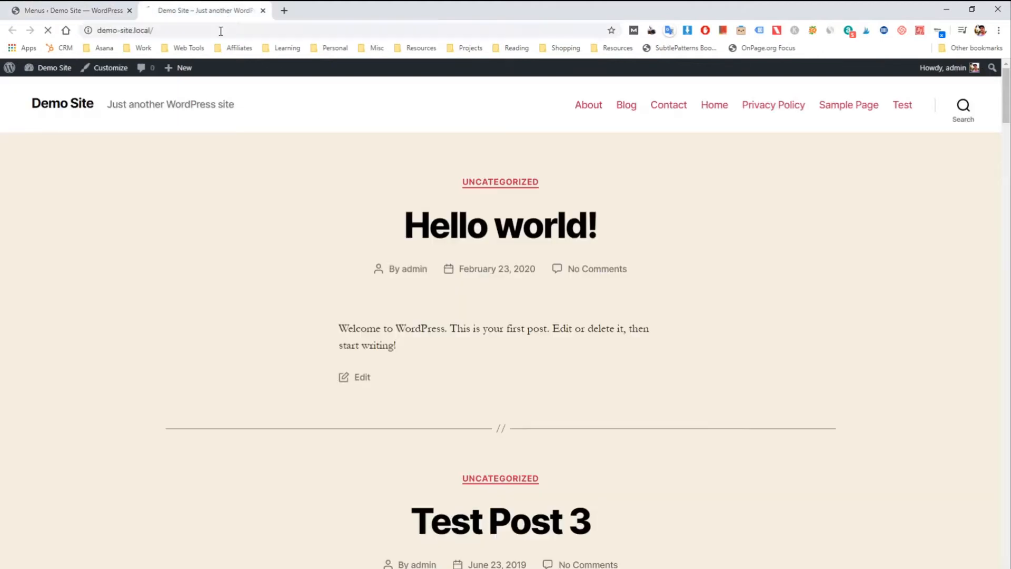
Step: Assign Main Menu to the Desktop Horizontal Menu, Desktop Expanded Menu and Mobile Menu locations and save the changes
{"action": "left_click", "coordinate": [104, 6]}
{"action": "left_click", "coordinate": [201, 153]}
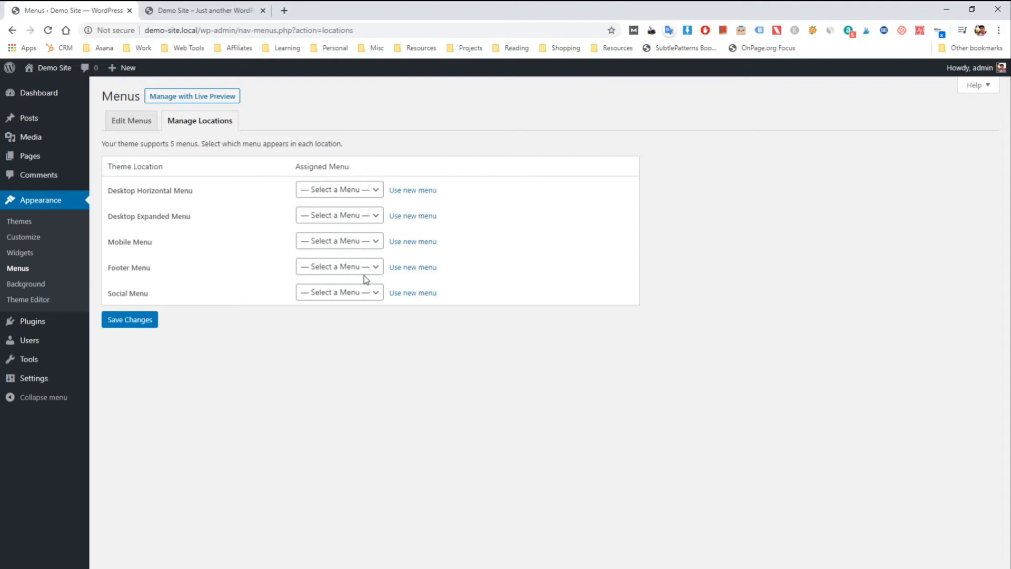
{"action": "left_click", "coordinate": [361, 242]}
{"action": "left_click", "coordinate": [361, 196]}
{"action": "left_click", "coordinate": [359, 220]}
{"action": "left_click", "coordinate": [358, 242]}
{"action": "left_click", "coordinate": [358, 245]}
{"action": "left_click", "coordinate": [358, 261]}
{"action": "left_click", "coordinate": [337, 335]}
{"action": "left_click", "coordinate": [148, 321]}
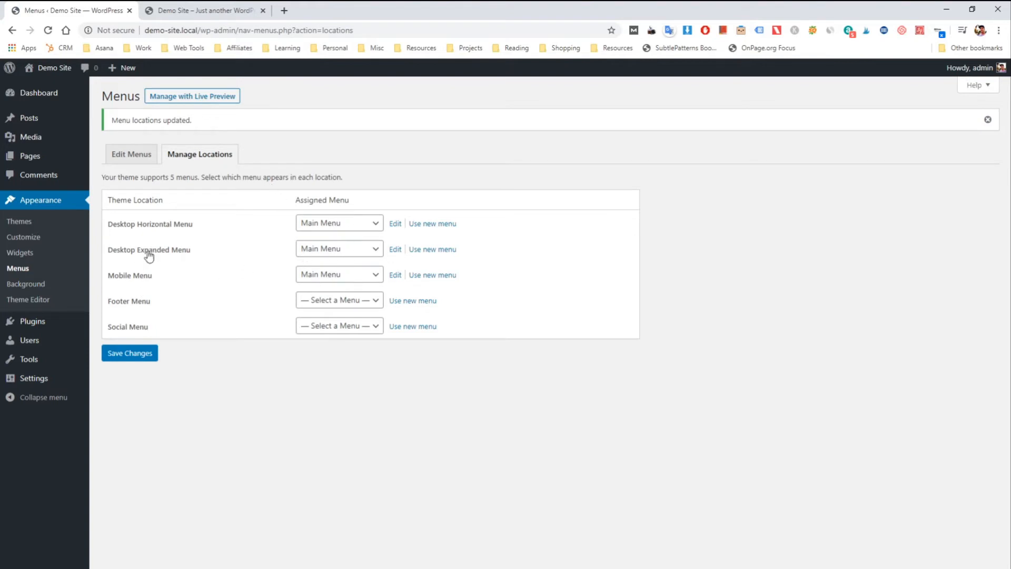
Step: Reload the live site and examine the header menu, including the submenu under Home
{"action": "left_click", "coordinate": [191, 8]}
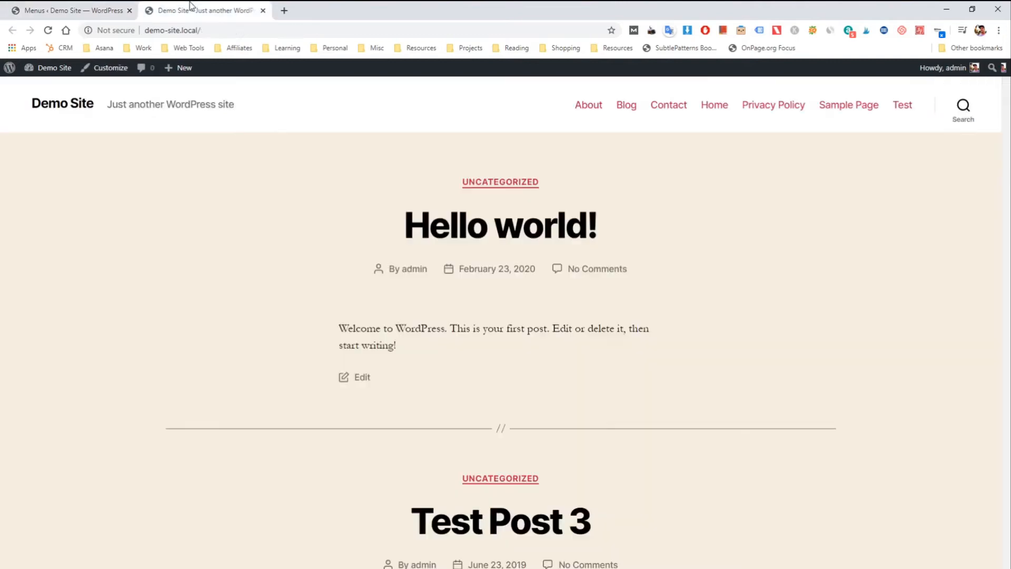
{"action": "left_click", "coordinate": [227, 29]}
{"action": "key", "text": "Return"}
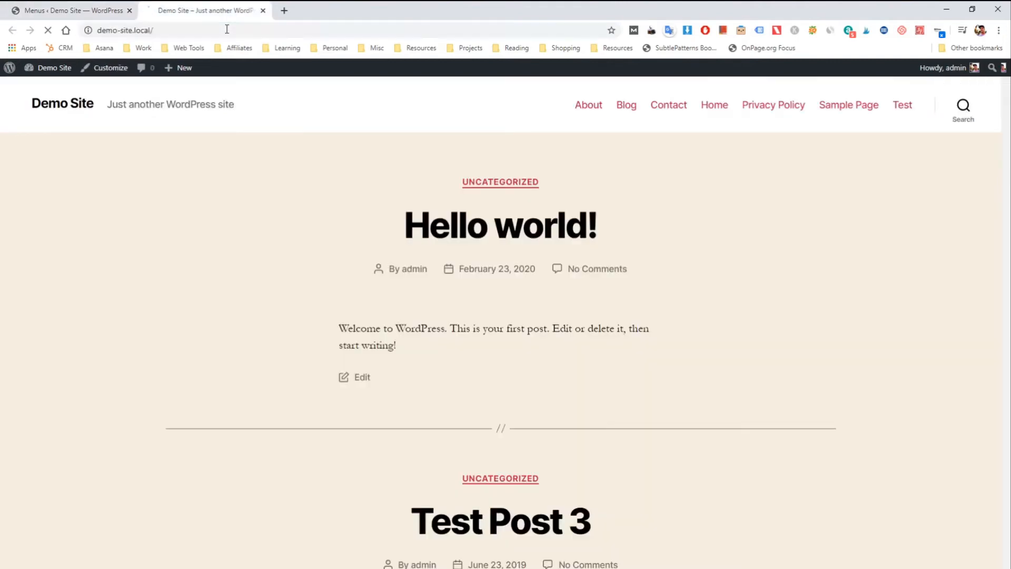
{"action": "mouse_move", "coordinate": [778, 107]}
{"action": "mouse_move", "coordinate": [741, 104]}
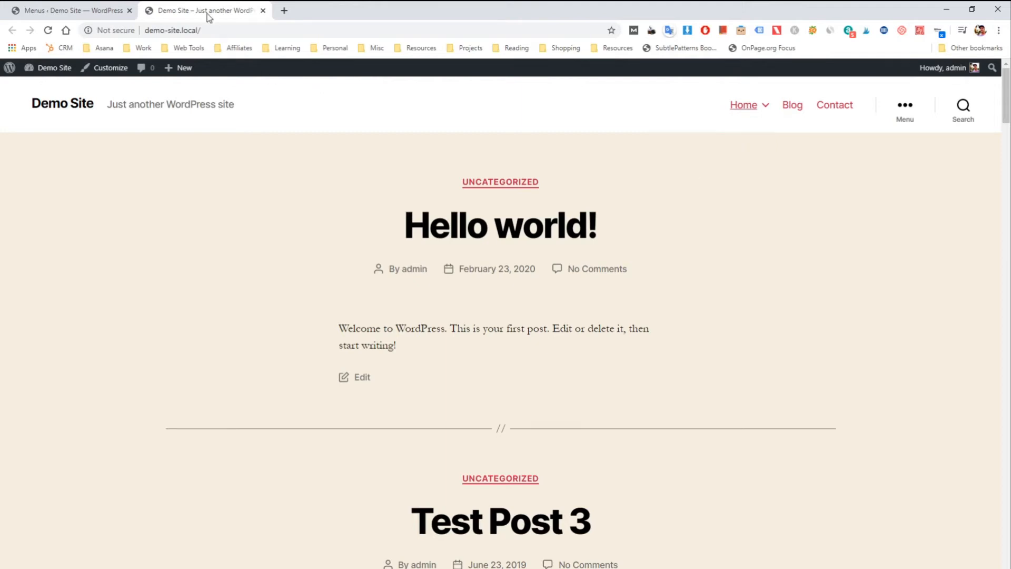
Step: Move About out of Home to the top level of Main Menu and save the menu
{"action": "left_click", "coordinate": [117, 7]}
{"action": "left_click", "coordinate": [144, 153]}
{"action": "mouse_move", "coordinate": [384, 309]}
{"action": "left_mouse_down"}
{"action": "mouse_move", "coordinate": [366, 314]}
{"action": "mouse_move", "coordinate": [377, 316]}
{"action": "left_mouse_up"}
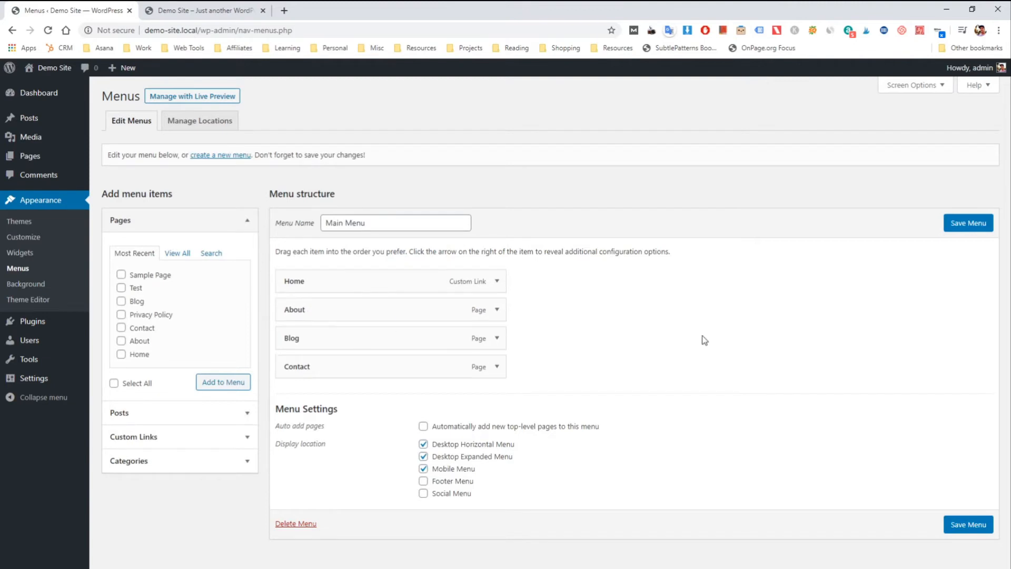
{"action": "left_click", "coordinate": [978, 223]}
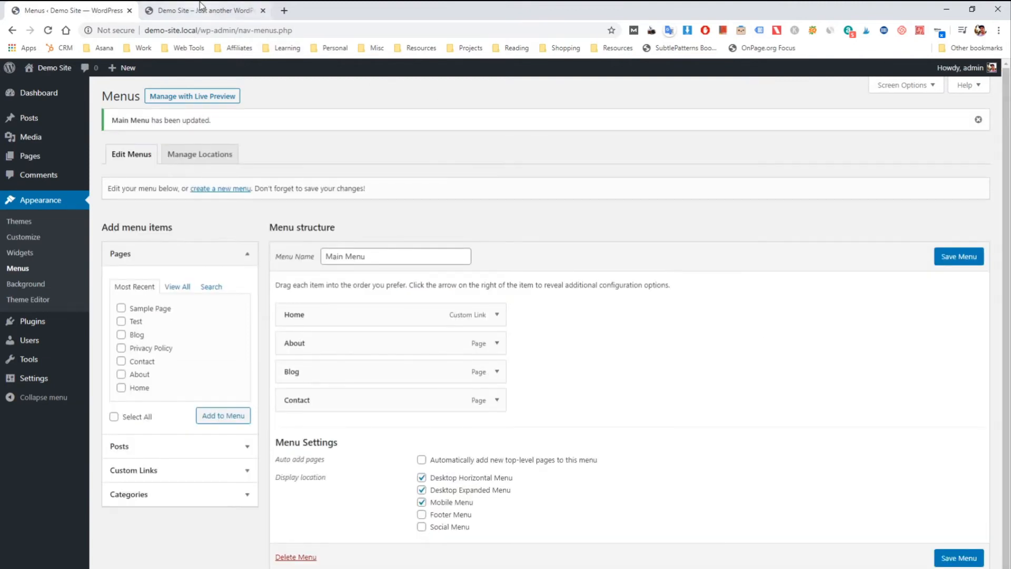
Step: Reload the live site to check the top-level placement of About in the header menu
{"action": "left_click", "coordinate": [201, 7]}
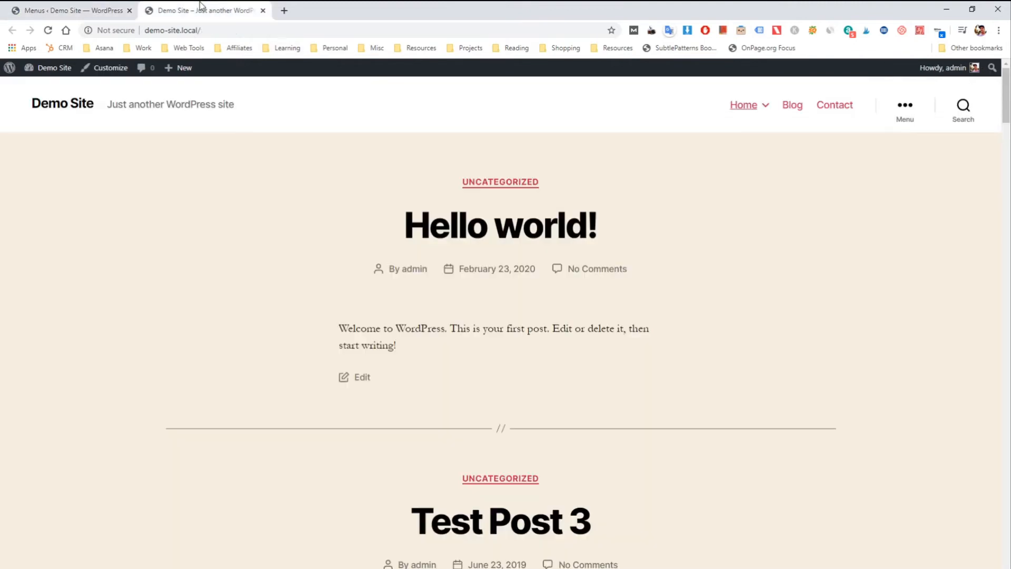
{"action": "left_click", "coordinate": [277, 25]}
{"action": "key", "text": "Return"}
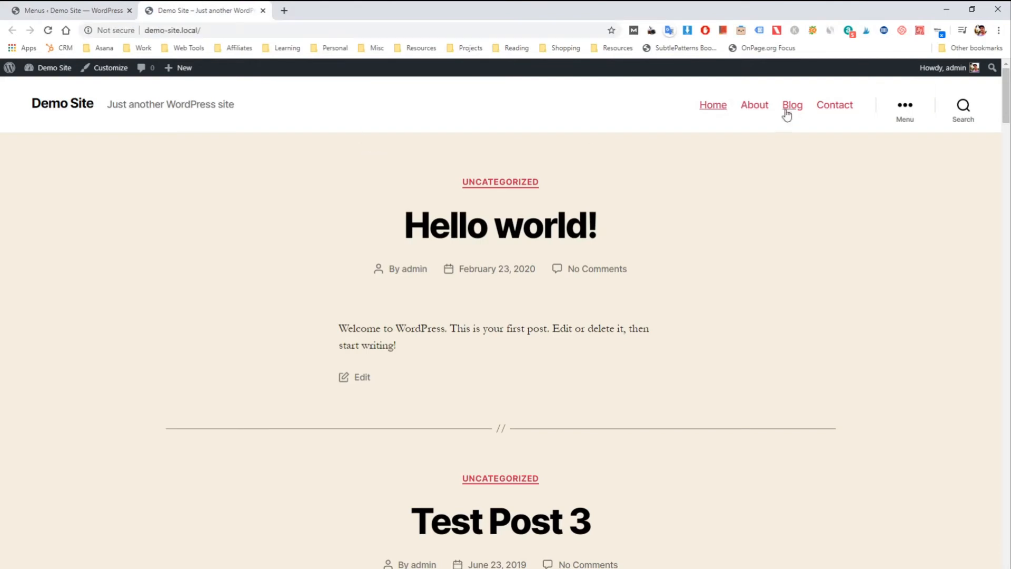
Step: Back in the menu editor, examine the Posts, Custom Links and Categories options for adding menu items
{"action": "left_click", "coordinate": [54, 10]}
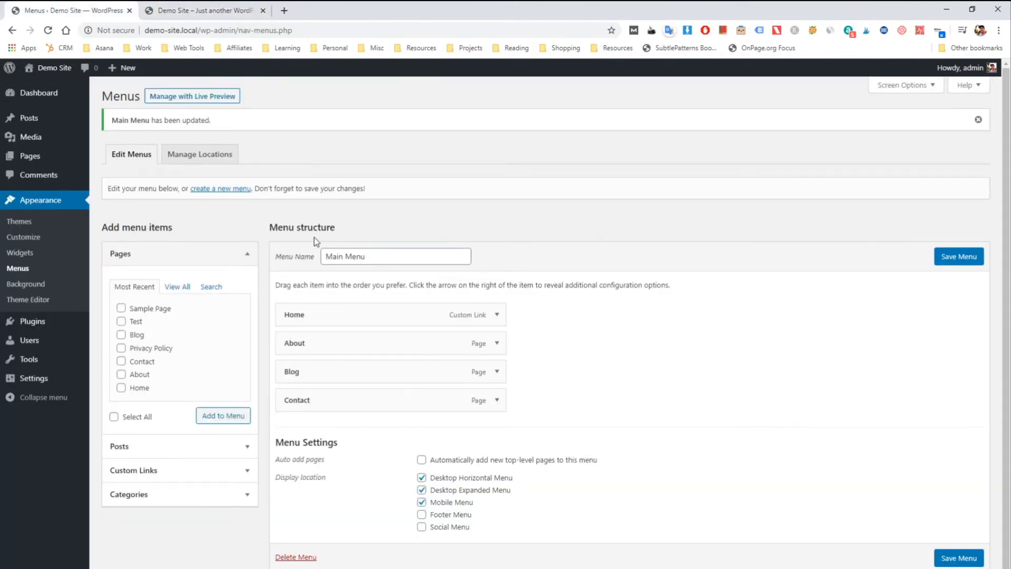
{"action": "left_click", "coordinate": [244, 254]}
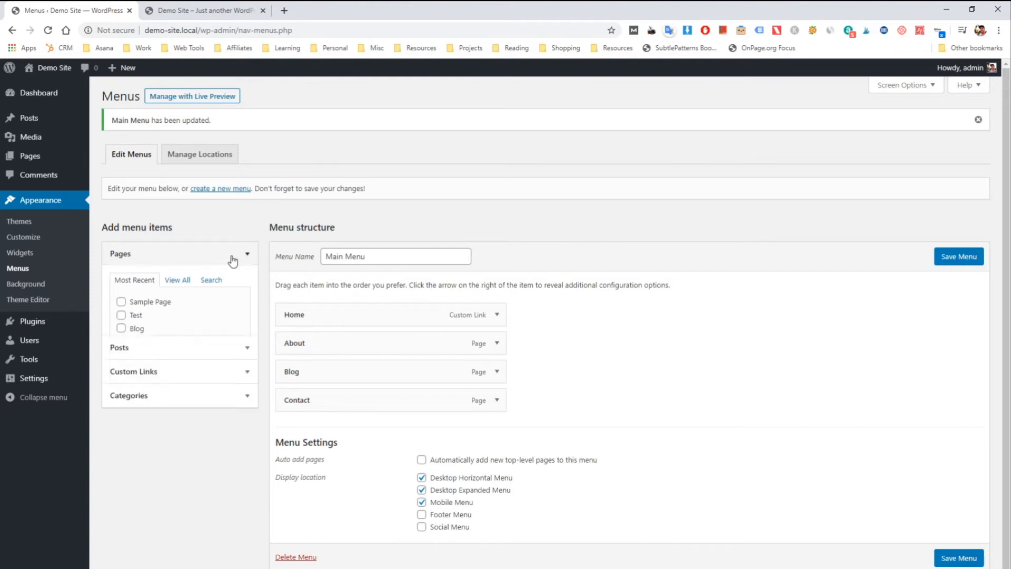
{"action": "left_click", "coordinate": [243, 280]}
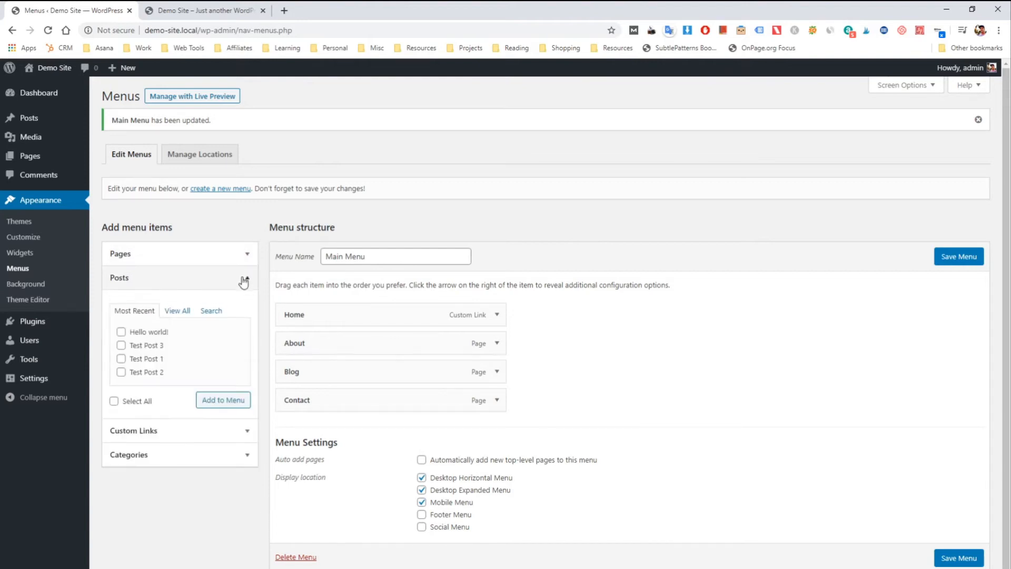
{"action": "left_click", "coordinate": [176, 312]}
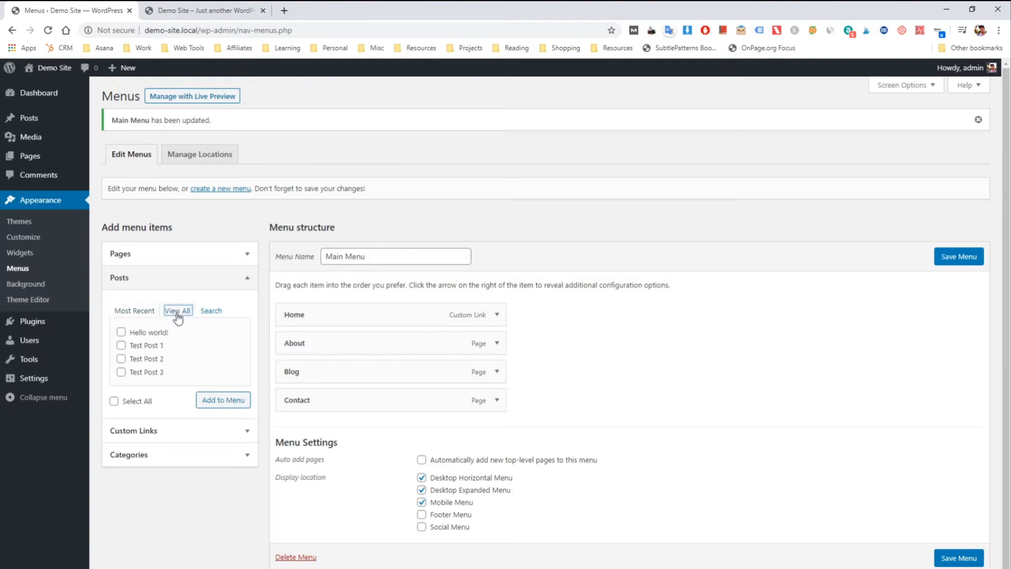
{"action": "left_click", "coordinate": [216, 312]}
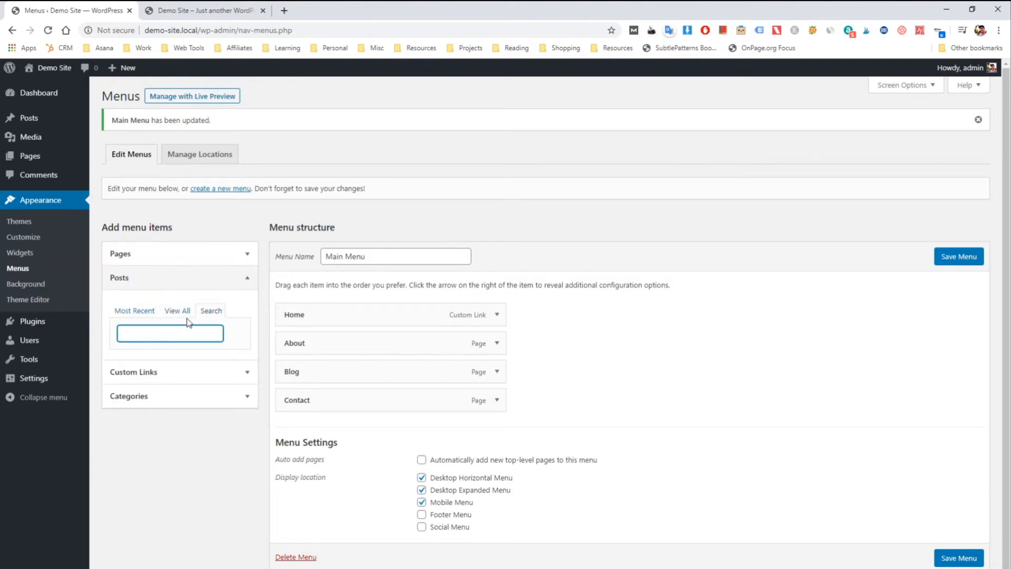
{"action": "left_click", "coordinate": [130, 315]}
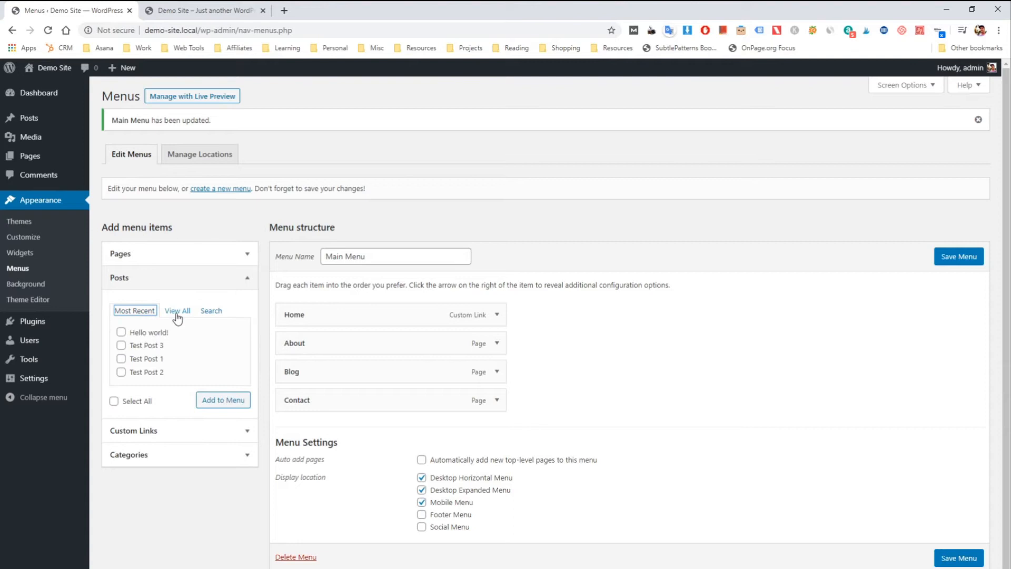
{"action": "left_click", "coordinate": [210, 283]}
{"action": "left_click", "coordinate": [217, 302]}
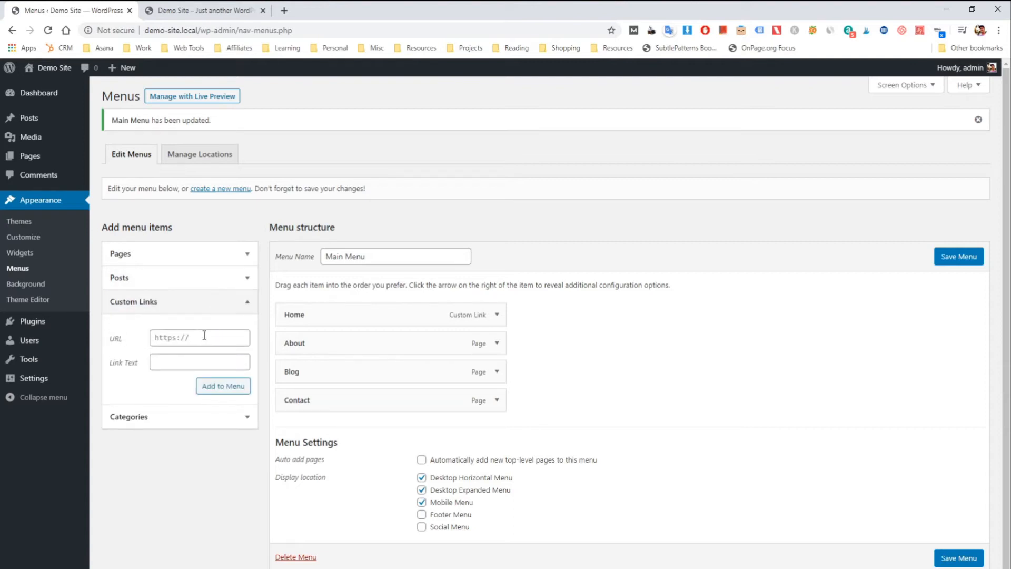
{"action": "left_click", "coordinate": [192, 336]}
{"action": "left_click", "coordinate": [191, 362]}
{"action": "left_click", "coordinate": [235, 414]}
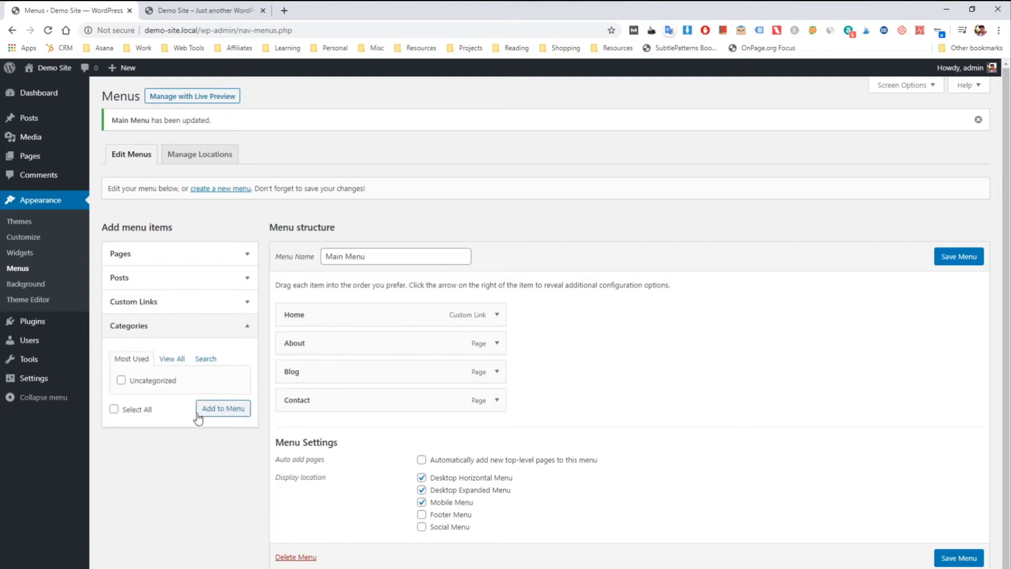
Step: Enable the Tags box in the menu editor's screen options and close the options
{"action": "left_click", "coordinate": [916, 92]}
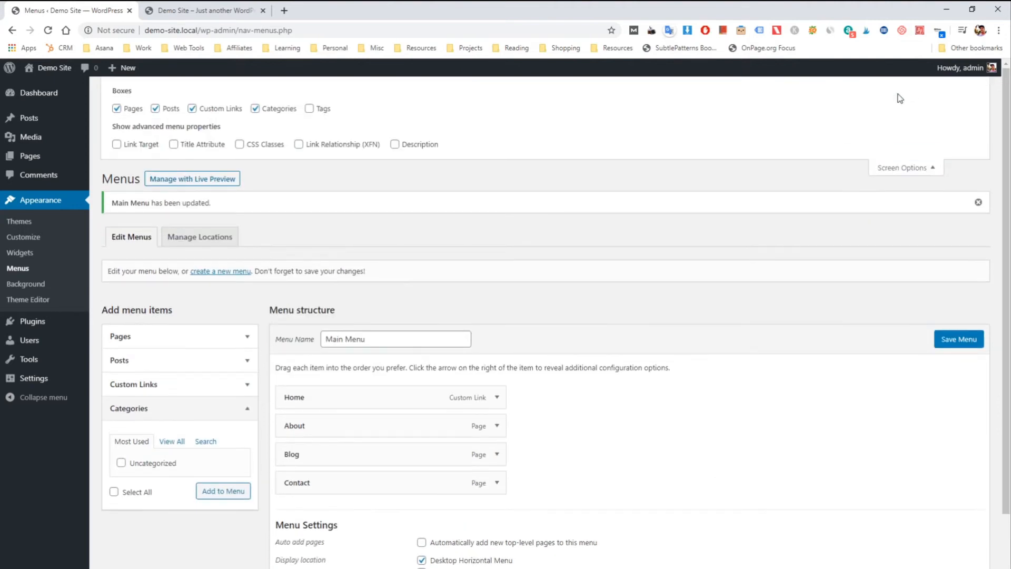
{"action": "left_click", "coordinate": [310, 109]}
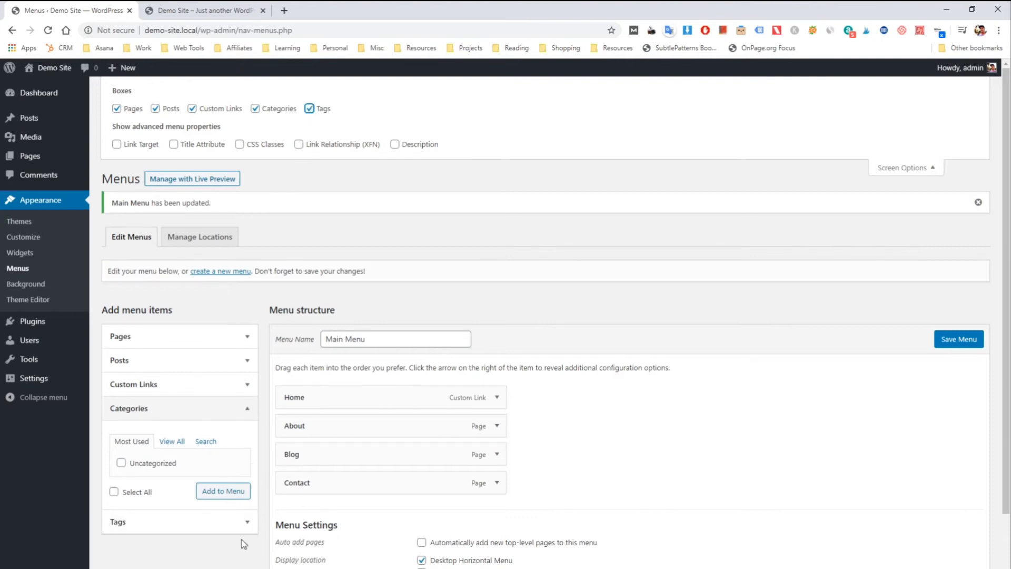
{"action": "left_click", "coordinate": [885, 168]}
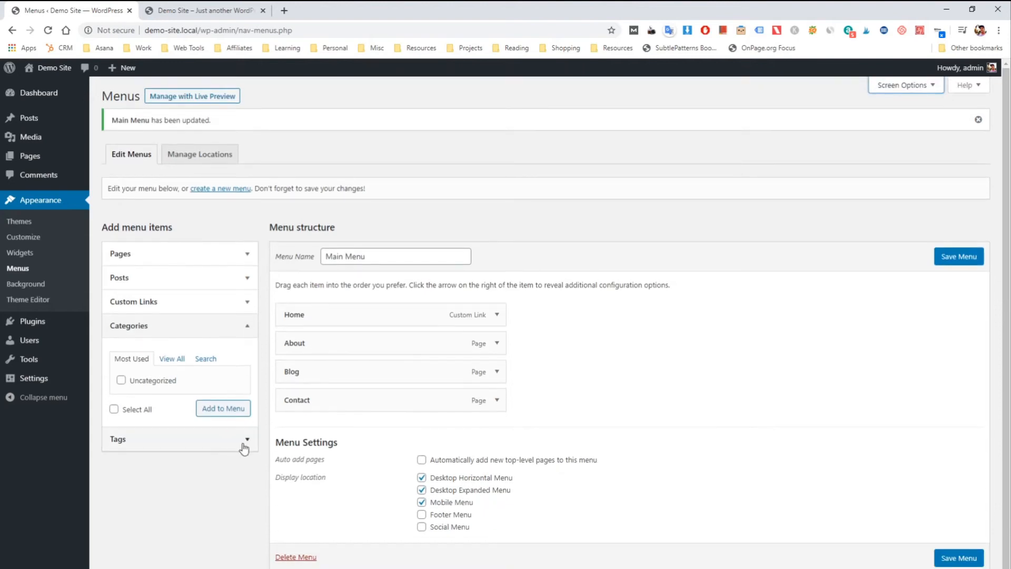
Step: Look at the available tags for the menu, and examine the Home item's URL and Navigation Label settings
{"action": "left_click", "coordinate": [242, 443]}
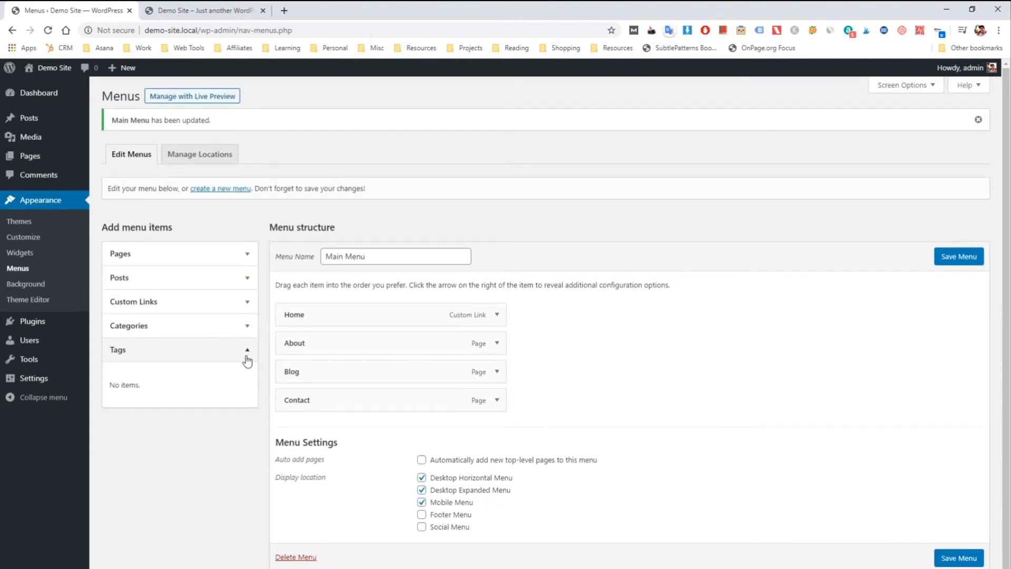
{"action": "left_click", "coordinate": [497, 317]}
{"action": "scroll", "coordinate": [499, 323], "scroll_direction": "down", "scroll_amount": 1}
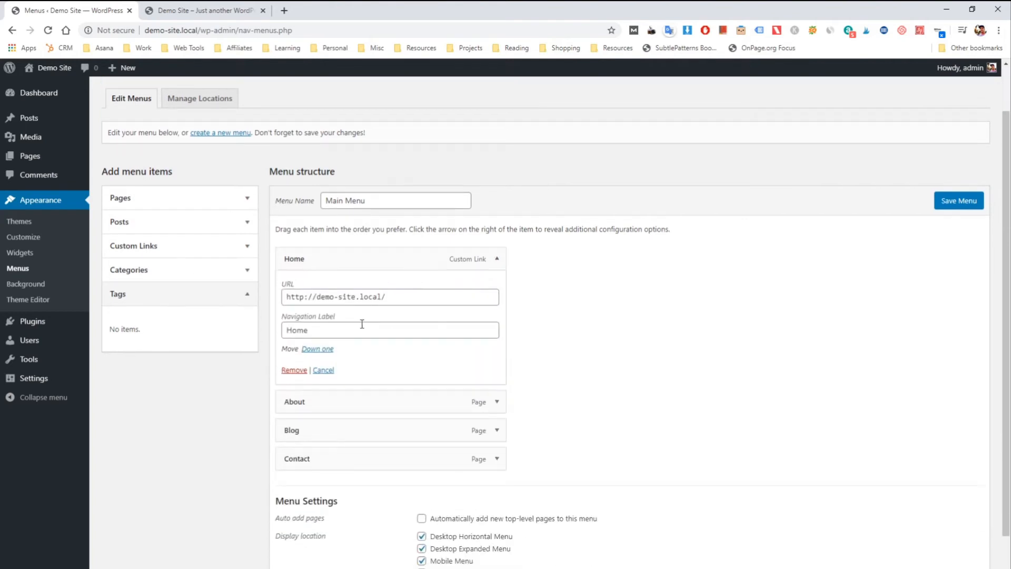
{"action": "left_click_drag", "start_coordinate": [424, 293], "coordinate": [263, 307]}
{"action": "left_click", "coordinate": [415, 297]}
{"action": "left_click_drag", "start_coordinate": [414, 297], "coordinate": [245, 305]}
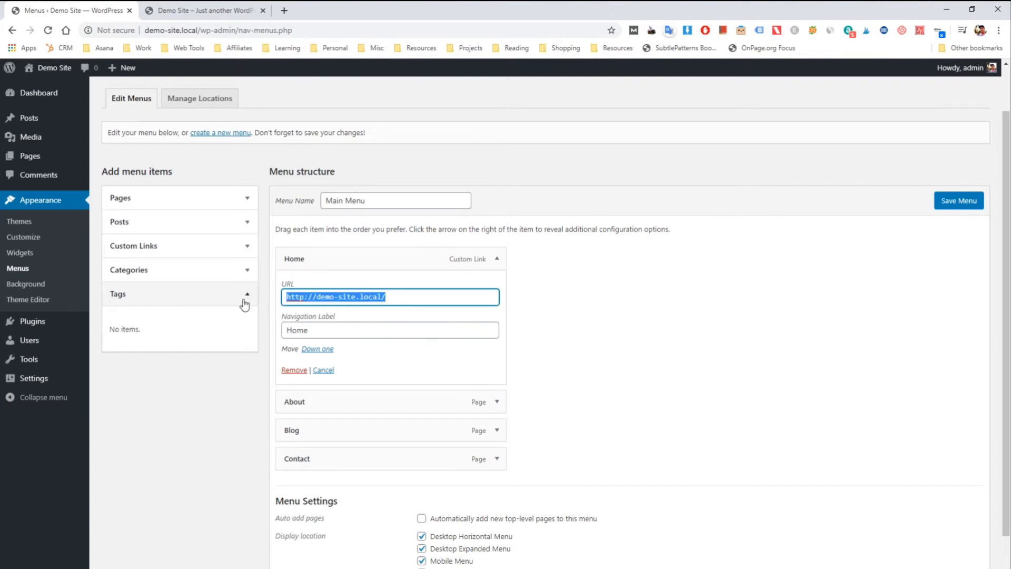
{"action": "left_click_drag", "start_coordinate": [333, 335], "coordinate": [280, 337]}
{"action": "left_click", "coordinate": [354, 333]}
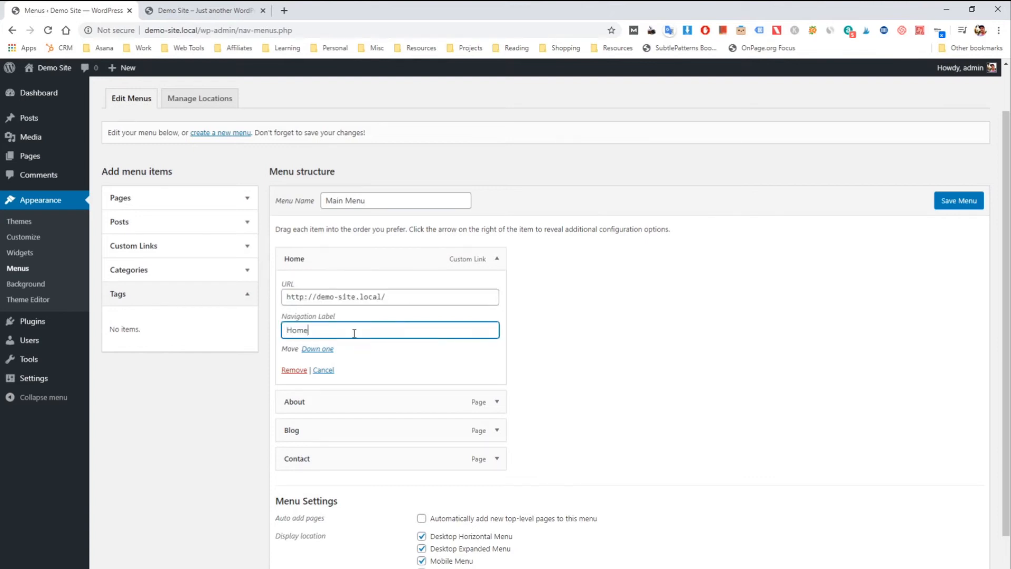
{"action": "left_click", "coordinate": [501, 263]}
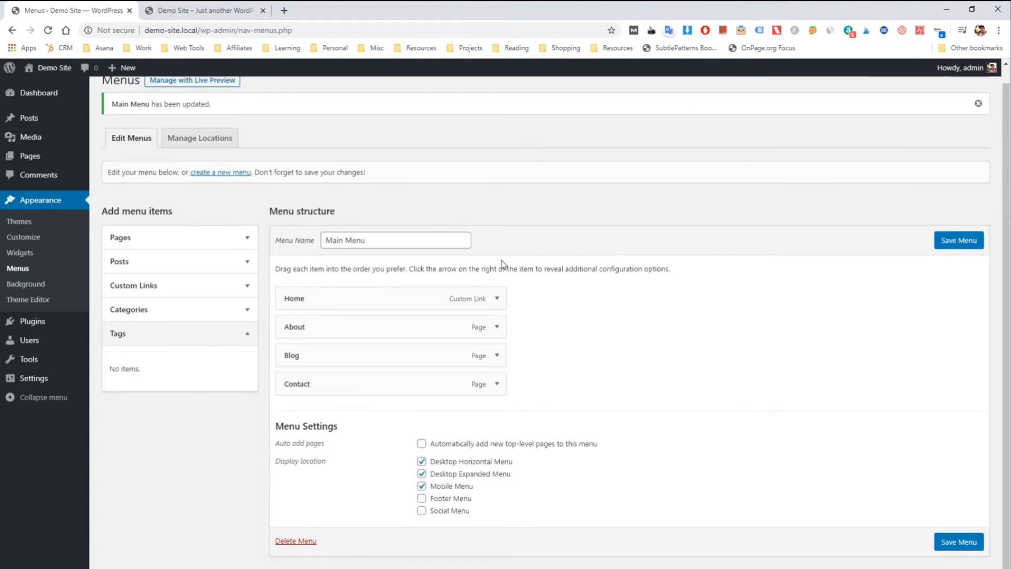
Step: Examine the About item's settings, including its Navigation Label
{"action": "left_click", "coordinate": [498, 325]}
{"action": "scroll", "coordinate": [500, 337], "scroll_direction": "down", "scroll_amount": 2}
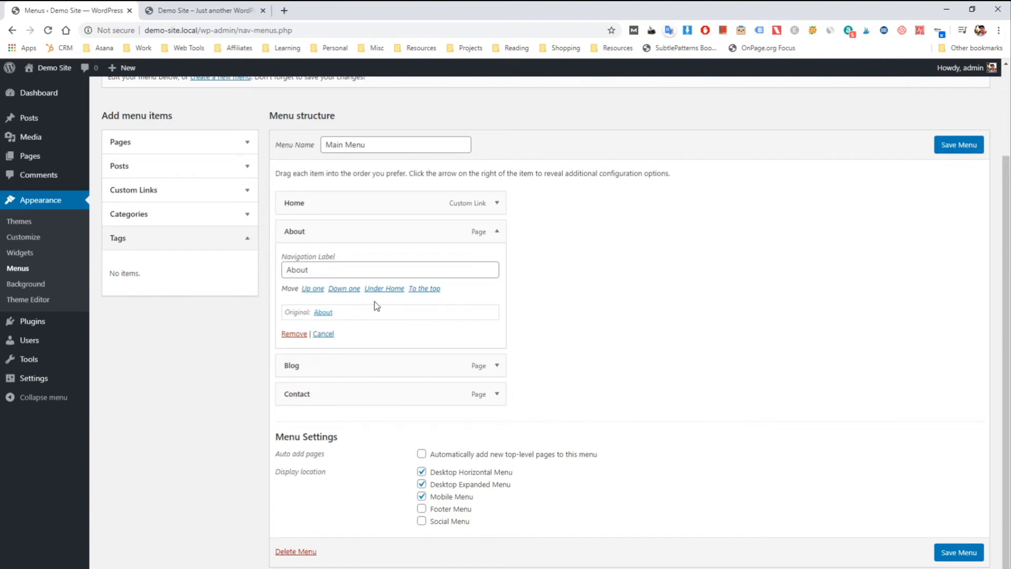
{"action": "mouse_move", "coordinate": [317, 266]}
{"action": "left_mouse_down"}
{"action": "mouse_move", "coordinate": [265, 268]}
{"action": "mouse_move", "coordinate": [319, 269]}
{"action": "left_mouse_up"}
{"action": "left_click", "coordinate": [346, 268]}
{"action": "left_click", "coordinate": [327, 269]}
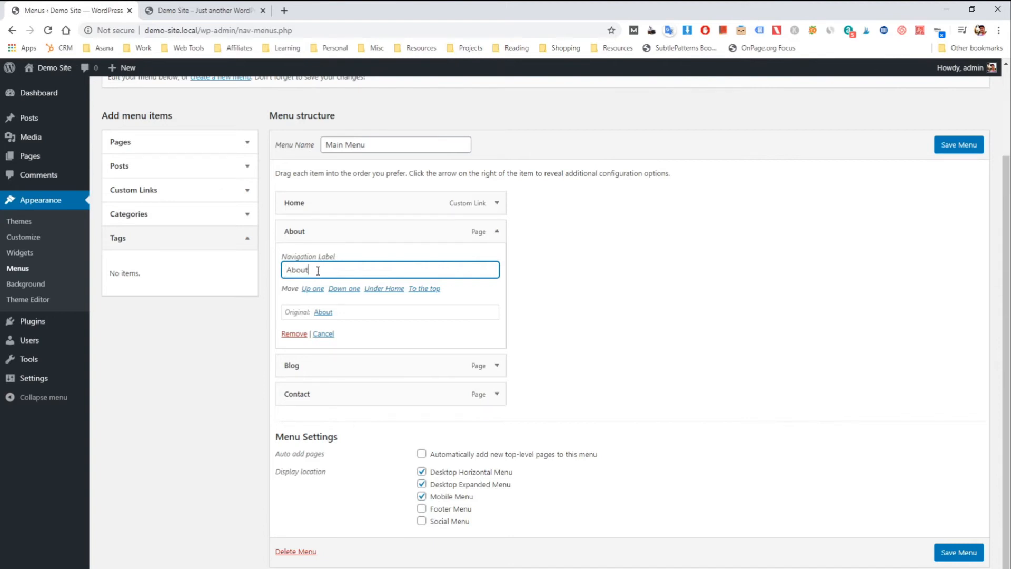
{"action": "left_click_drag", "start_coordinate": [335, 272], "coordinate": [287, 270]}
{"action": "left_click", "coordinate": [335, 270]}
{"action": "scroll", "coordinate": [585, 318], "scroll_direction": "up", "scroll_amount": 3}
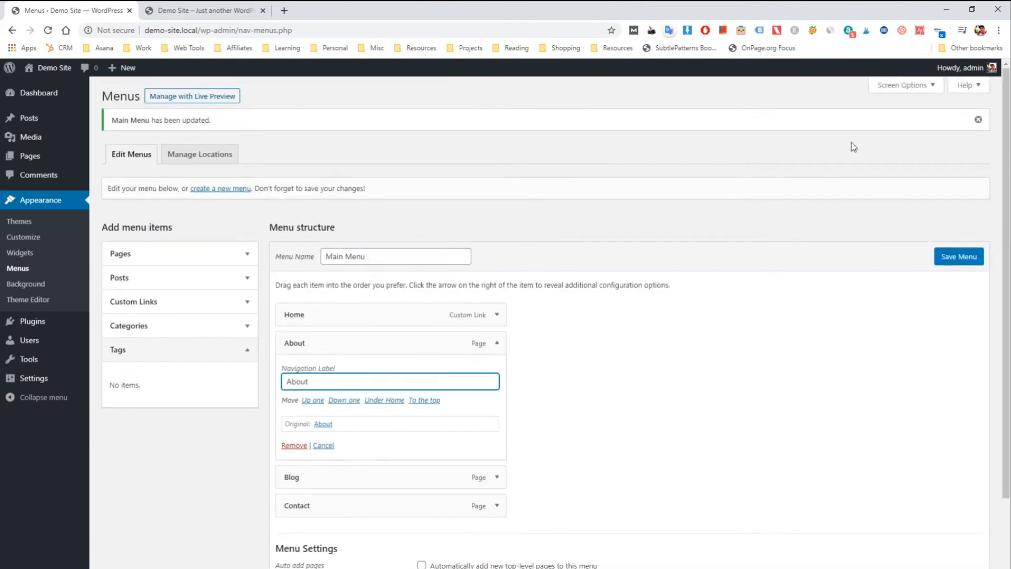
Step: Show the advanced menu properties Link Target, Title Attribute, CSS Classes, Link Relationship (XFN) and Description, and review them on the About item
{"action": "left_click", "coordinate": [902, 86]}
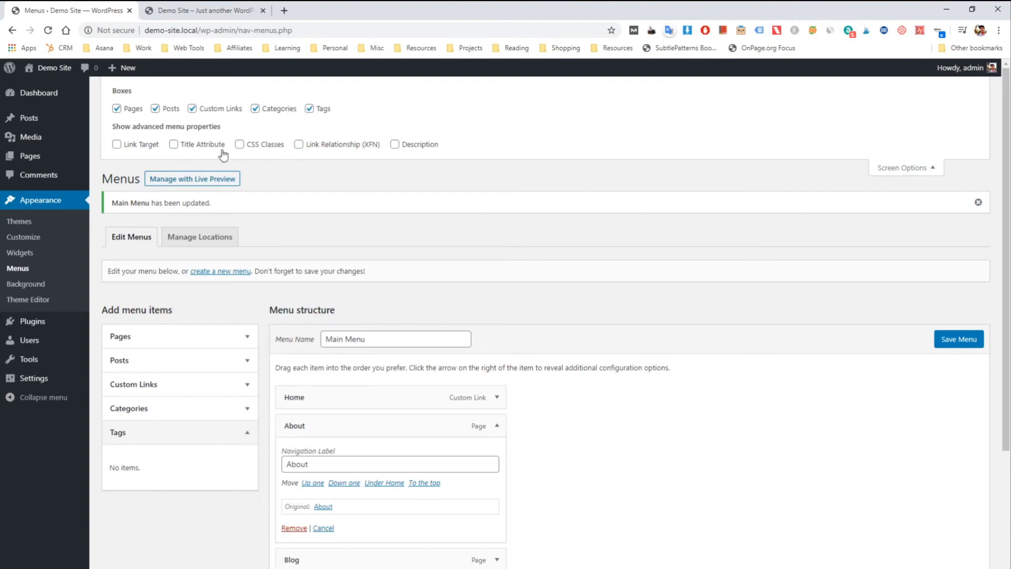
{"action": "left_click", "coordinate": [116, 144]}
{"action": "left_click", "coordinate": [173, 145]}
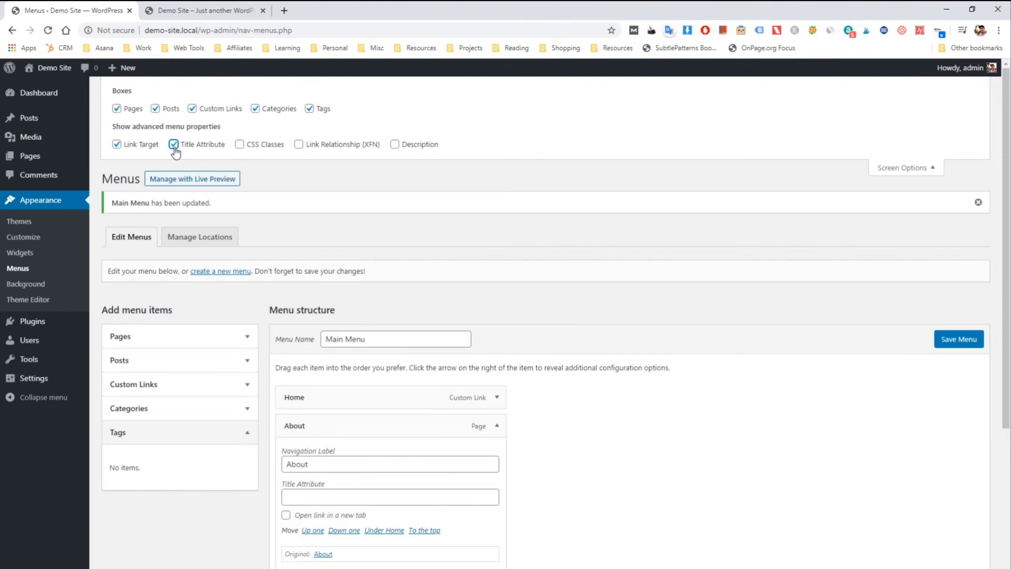
{"action": "left_click", "coordinate": [240, 148]}
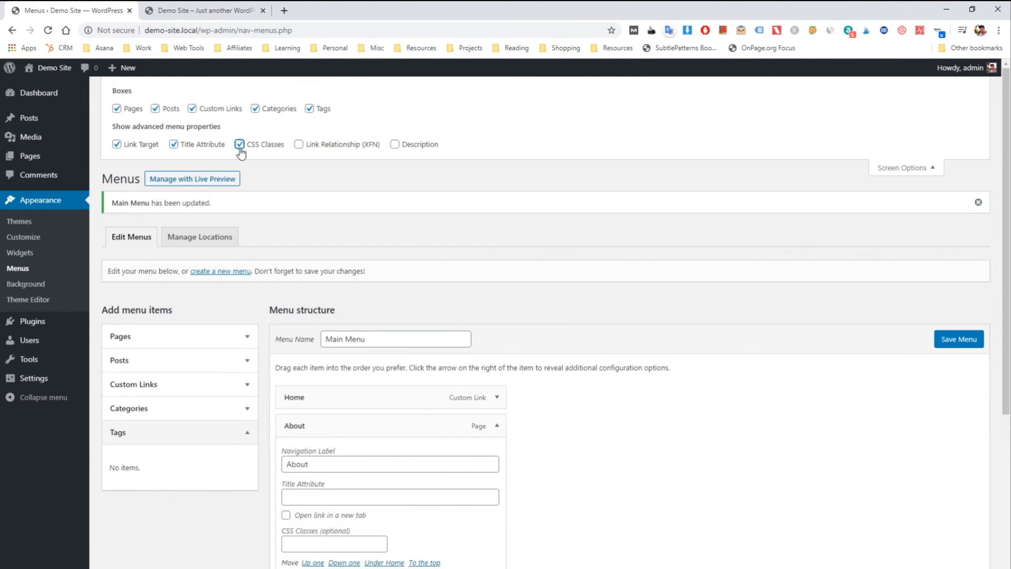
{"action": "left_click", "coordinate": [299, 147]}
{"action": "left_click", "coordinate": [396, 146]}
{"action": "scroll", "coordinate": [577, 244], "scroll_direction": "down", "scroll_amount": 3}
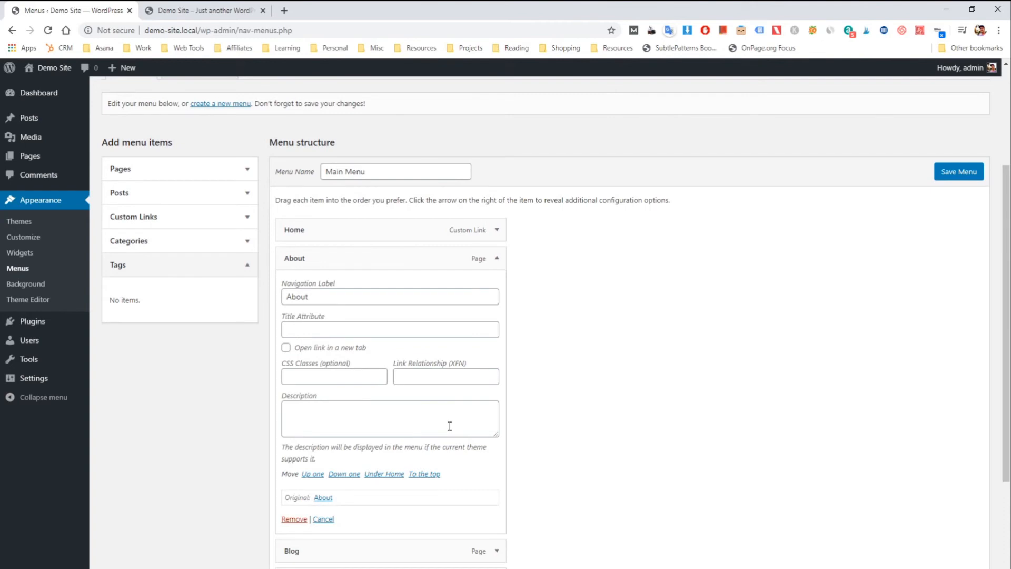
{"action": "scroll", "coordinate": [450, 425], "scroll_direction": "up", "scroll_amount": 3}
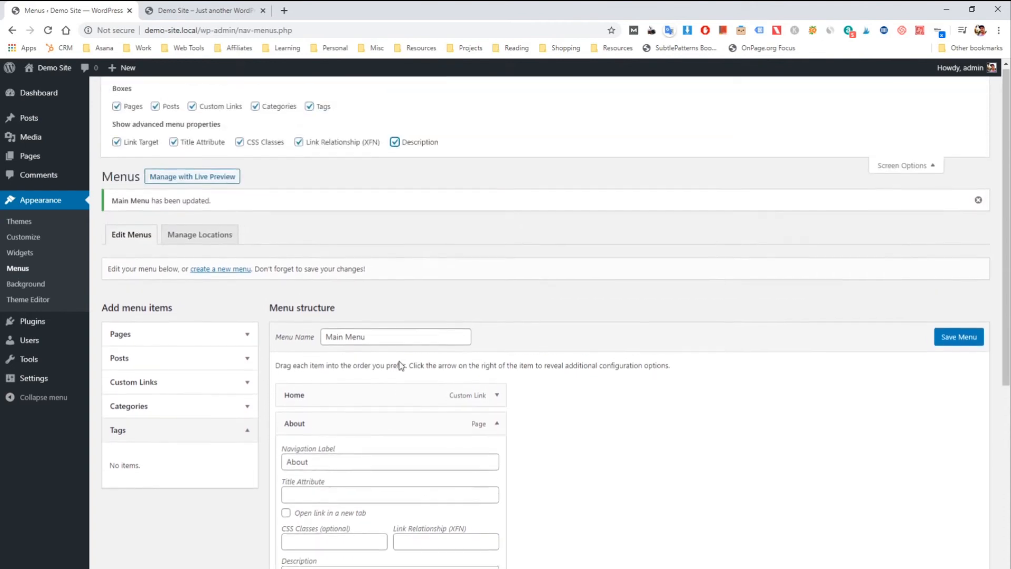
Step: Hide the Description, Link Relationship (XFN) and Title Attribute properties from the menu items
{"action": "left_click", "coordinate": [392, 147]}
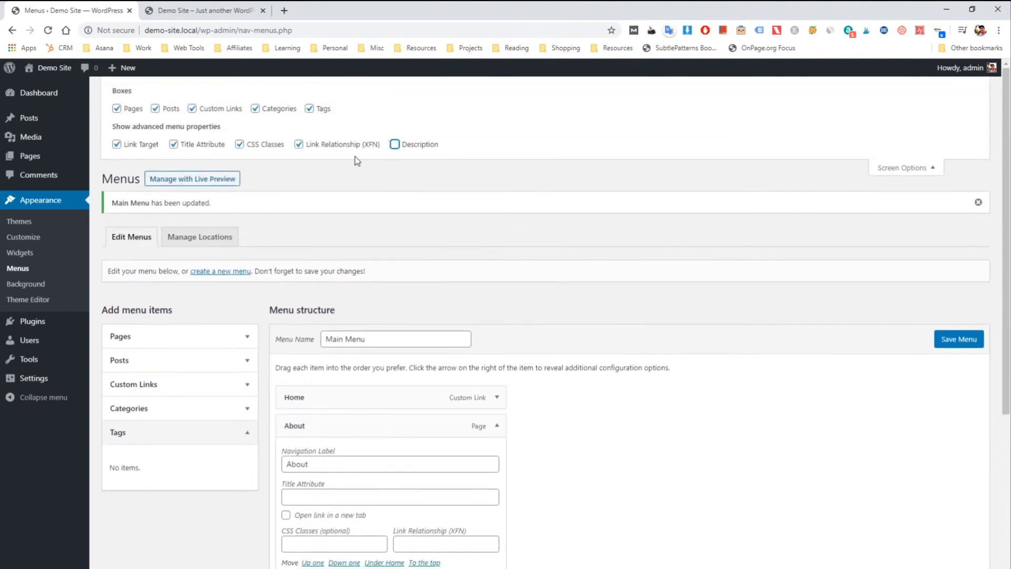
{"action": "left_click", "coordinate": [299, 147]}
{"action": "scroll", "coordinate": [265, 194], "scroll_direction": "down", "scroll_amount": 1}
{"action": "left_click", "coordinate": [186, 93]}
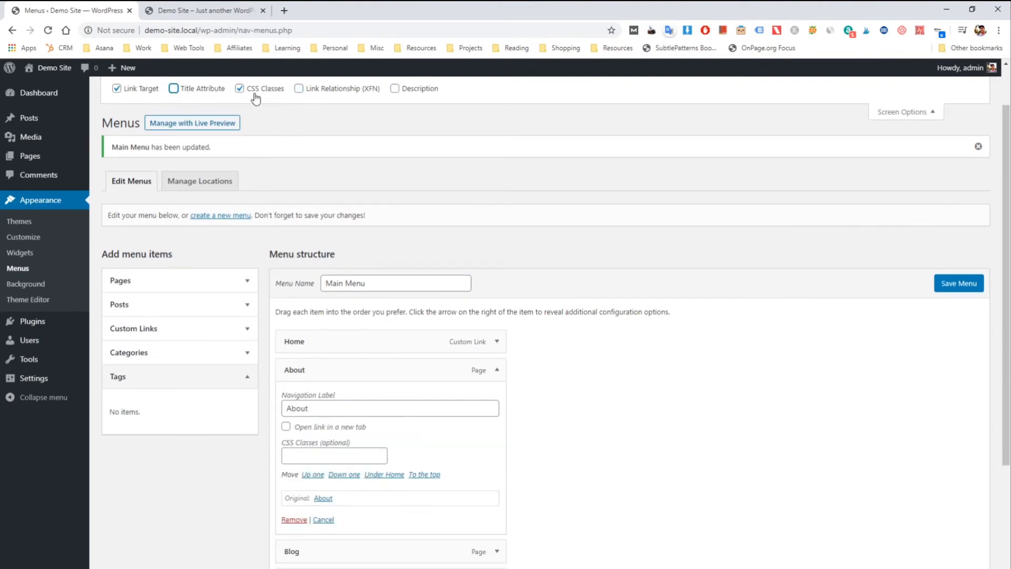
{"action": "scroll", "coordinate": [312, 175], "scroll_direction": "up", "scroll_amount": 1}
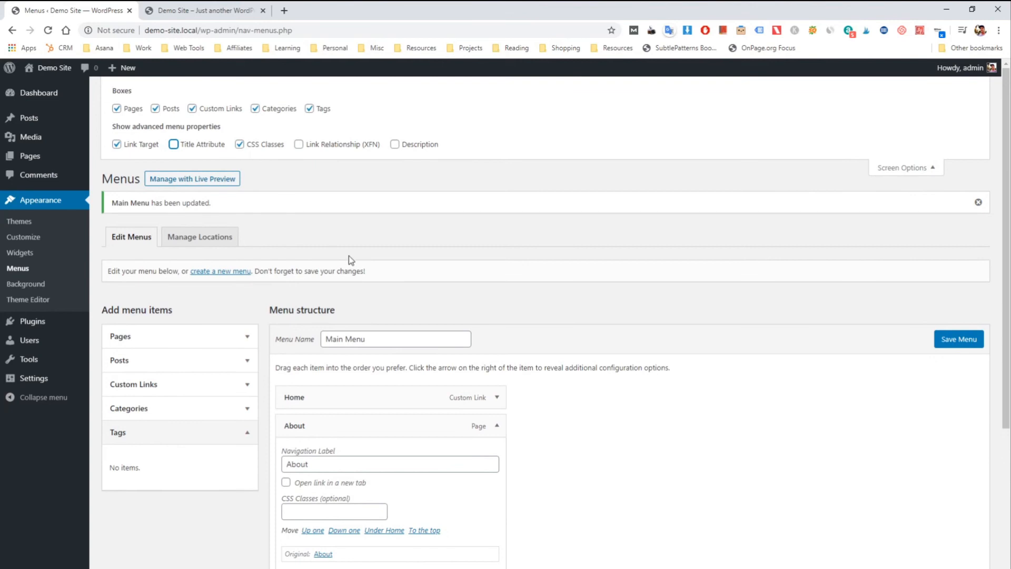
{"action": "scroll", "coordinate": [333, 233], "scroll_direction": "down", "scroll_amount": 3}
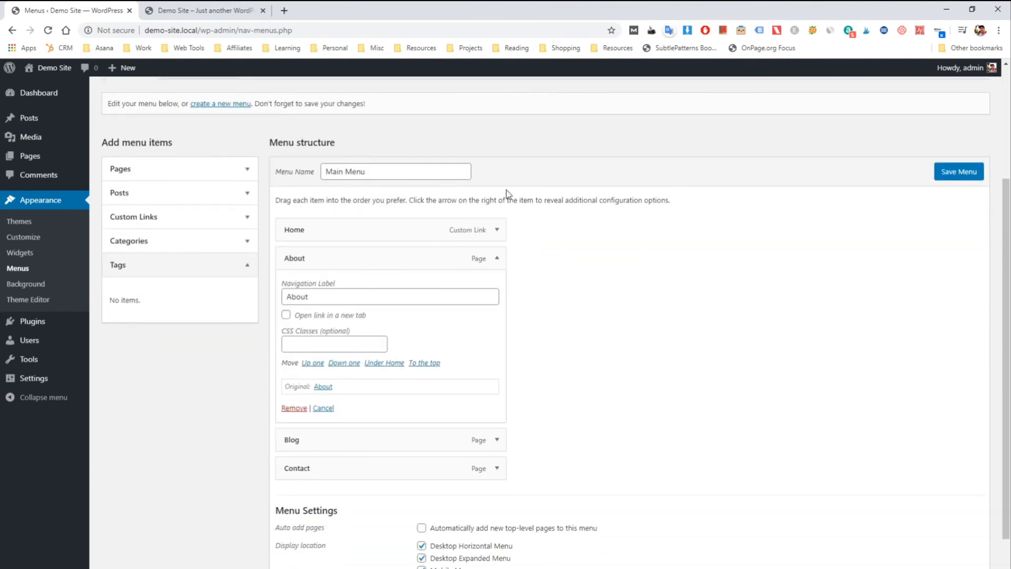
Step: Look at the header menu on the live site, and examine the Contact item's link and CSS Classes settings in the menu editor
{"action": "left_click", "coordinate": [234, 7]}
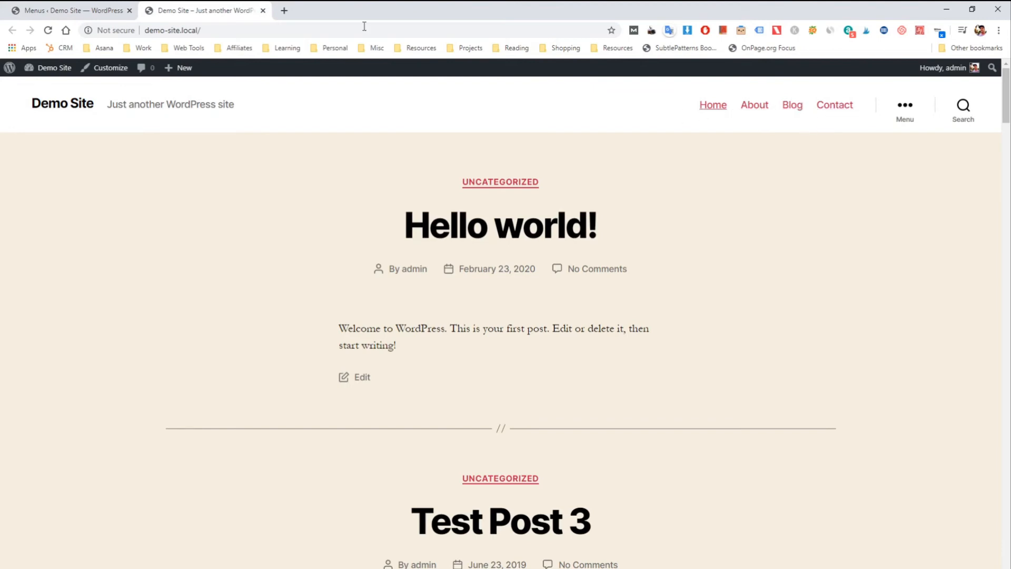
{"action": "left_click", "coordinate": [108, 9]}
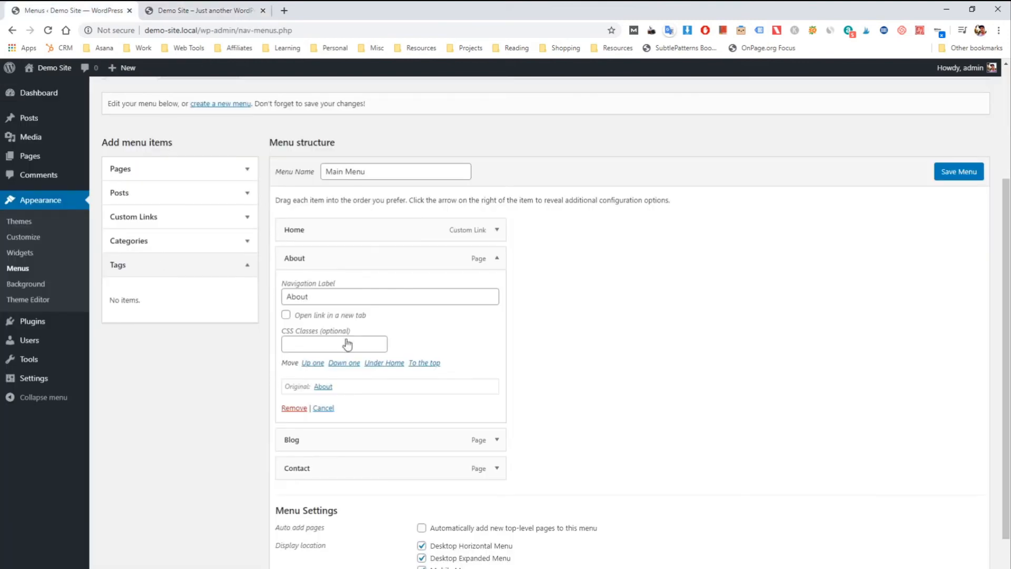
{"action": "left_click", "coordinate": [496, 258]}
{"action": "left_click", "coordinate": [497, 383]}
{"action": "scroll", "coordinate": [499, 384], "scroll_direction": "down", "scroll_amount": 2}
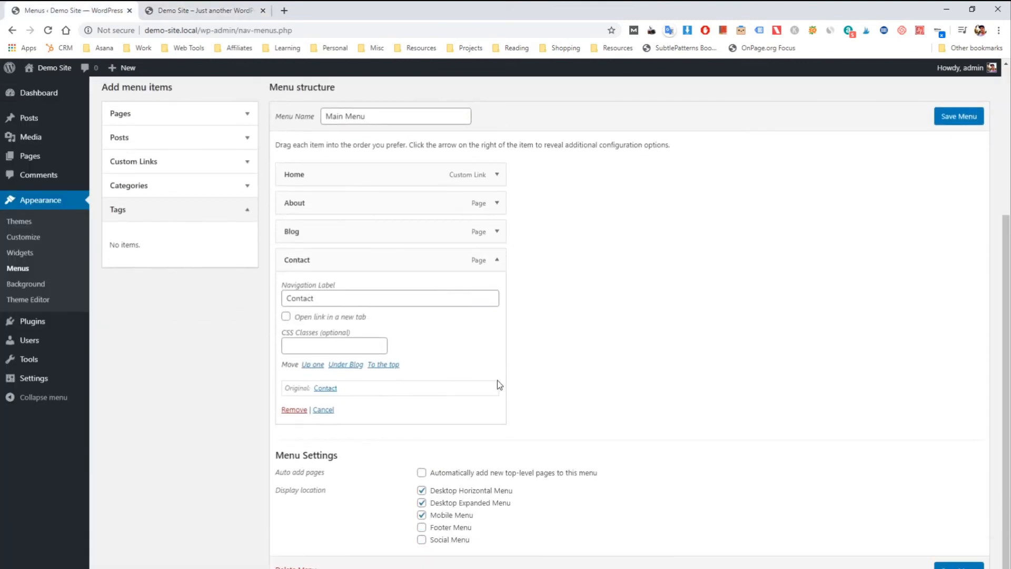
{"action": "left_click", "coordinate": [285, 346]}
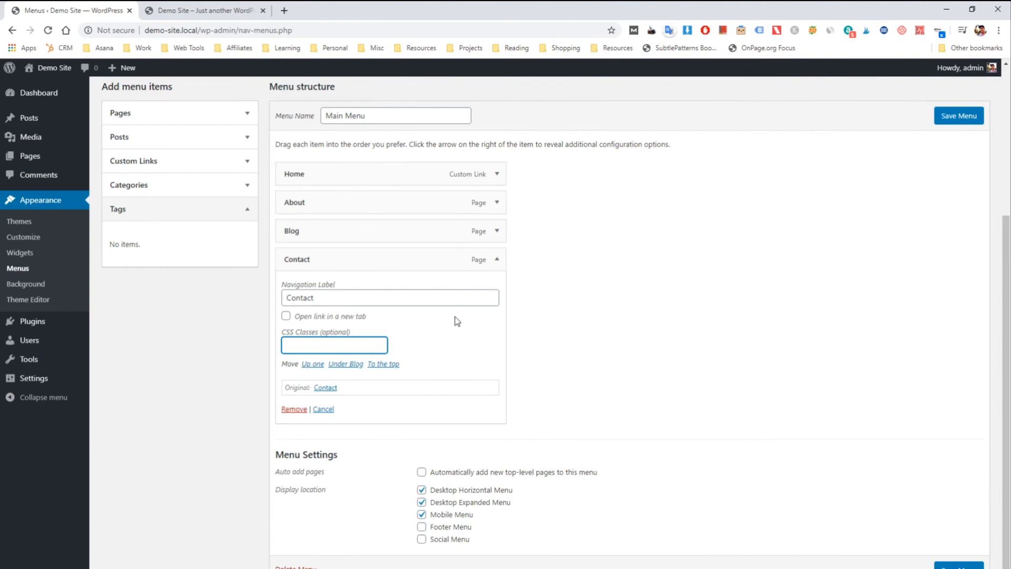
Step: Review the menu settings and save Main Menu
{"action": "scroll", "coordinate": [474, 428], "scroll_direction": "down", "scroll_amount": 1}
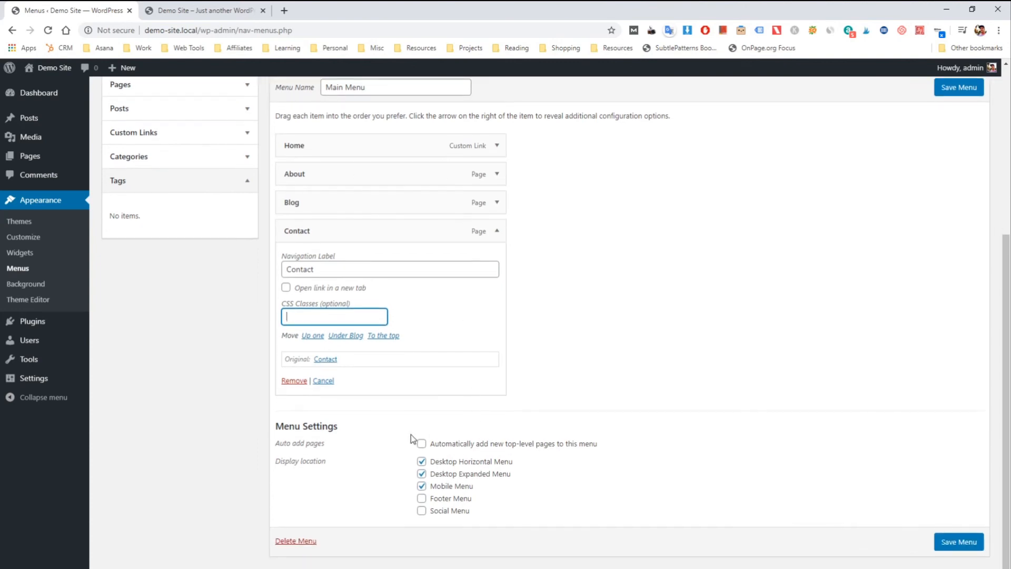
{"action": "left_click", "coordinate": [421, 473]}
{"action": "key", "text": "Return"}
{"action": "left_click", "coordinate": [957, 339]}
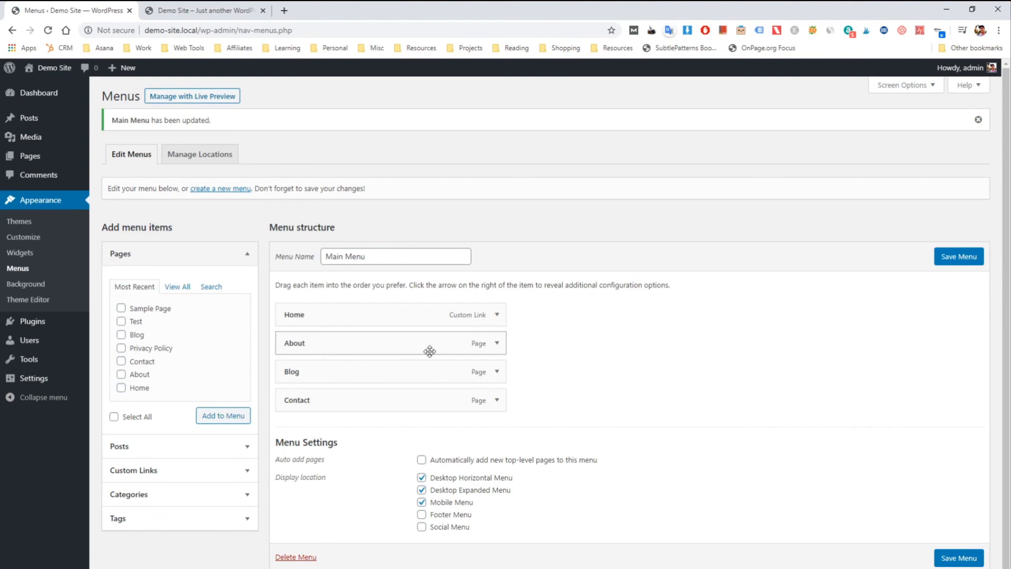
Step: Create a new menu named Footer Menu
{"action": "left_click", "coordinate": [227, 191]}
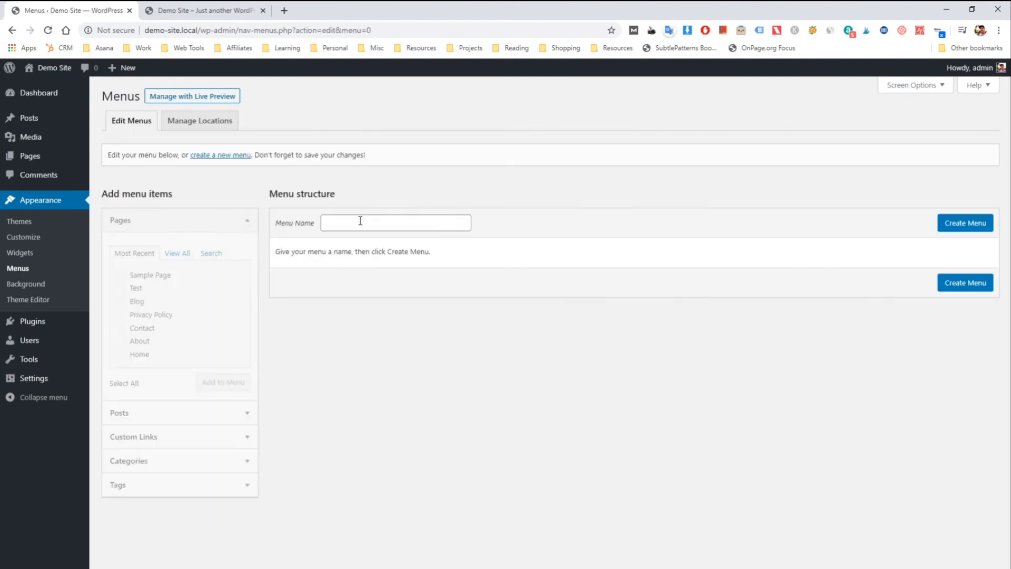
{"action": "left_click", "coordinate": [360, 221]}
{"action": "type", "text": "Footer Menu"}
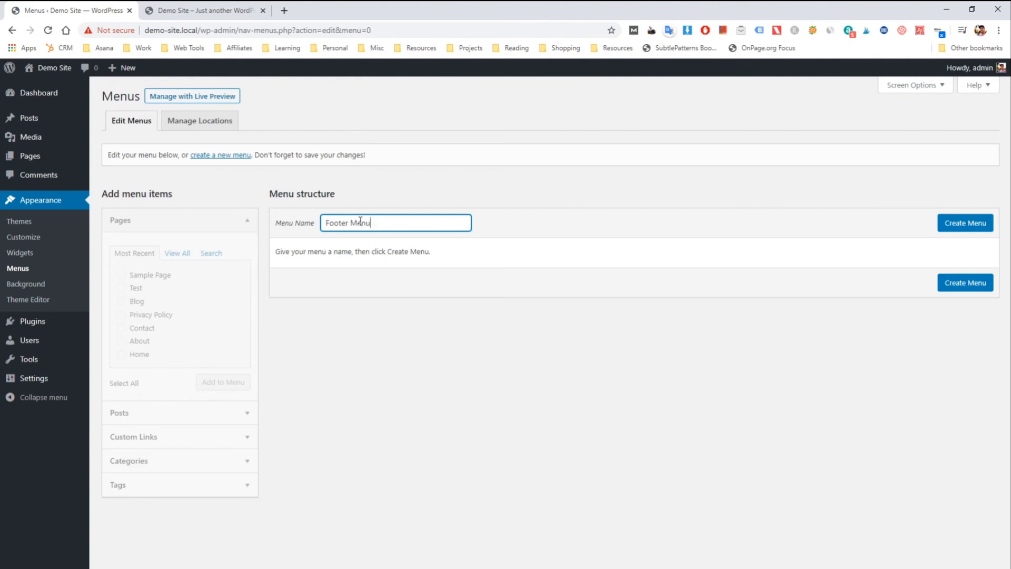
{"action": "left_click", "coordinate": [952, 228]}
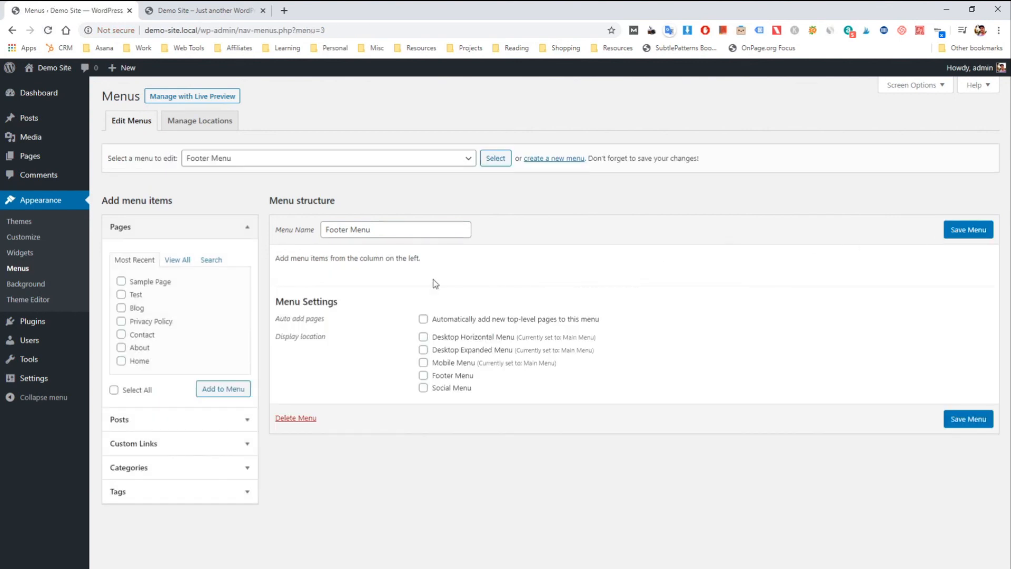
Step: Add the Privacy Policy, Sample Page and Test pages to Footer Menu
{"action": "left_click", "coordinate": [169, 262]}
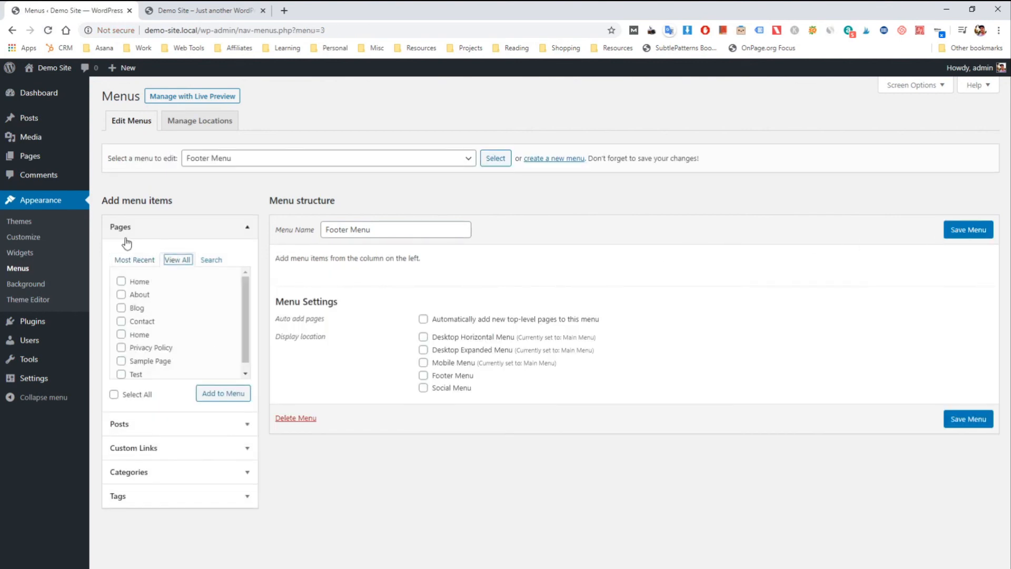
{"action": "left_click", "coordinate": [121, 339]}
{"action": "left_click", "coordinate": [121, 351]}
{"action": "left_click", "coordinate": [121, 364]}
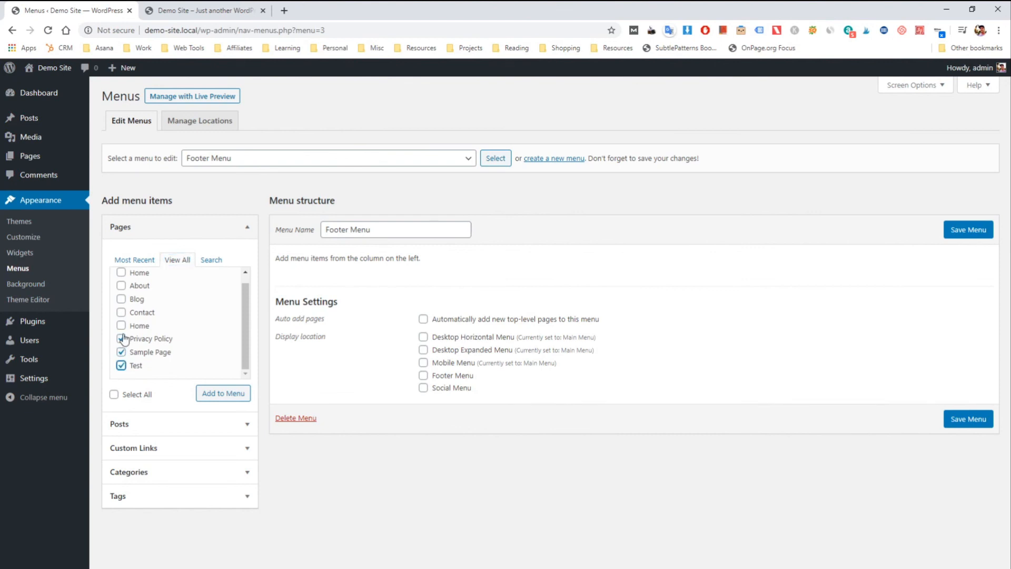
{"action": "left_click", "coordinate": [212, 399]}
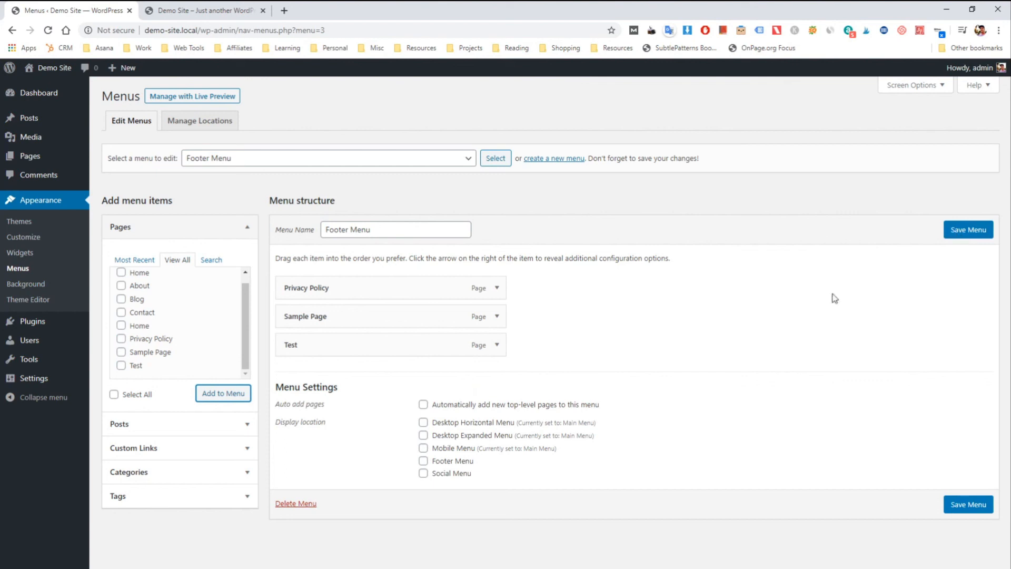
Step: Assign the new menu to the Footer Menu display location and save it
{"action": "left_click", "coordinate": [422, 462]}
{"action": "left_click", "coordinate": [972, 231]}
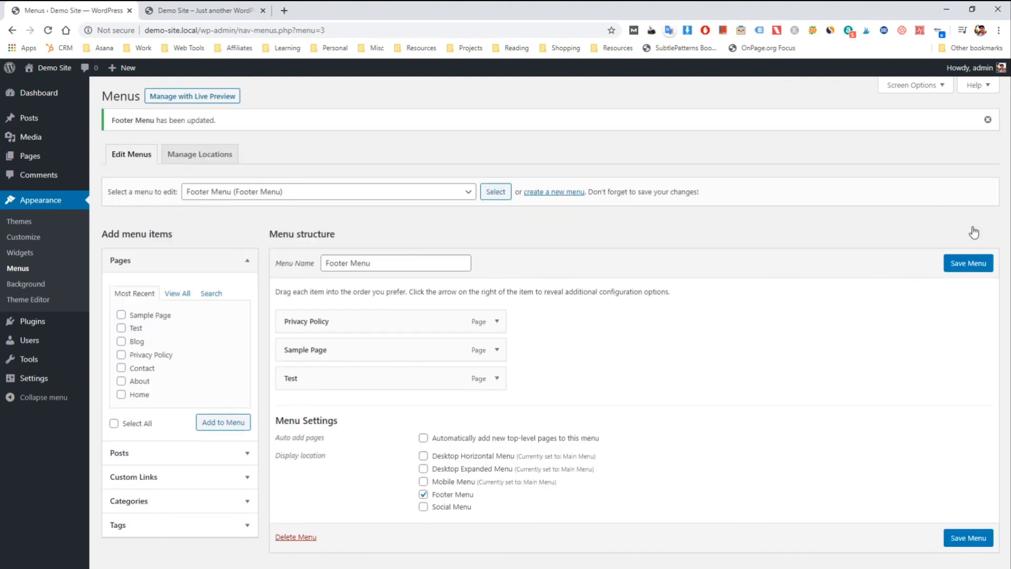
Step: Check the live site's footer for the new menu's links, comparing it with the menu editor
{"action": "left_click", "coordinate": [224, 11]}
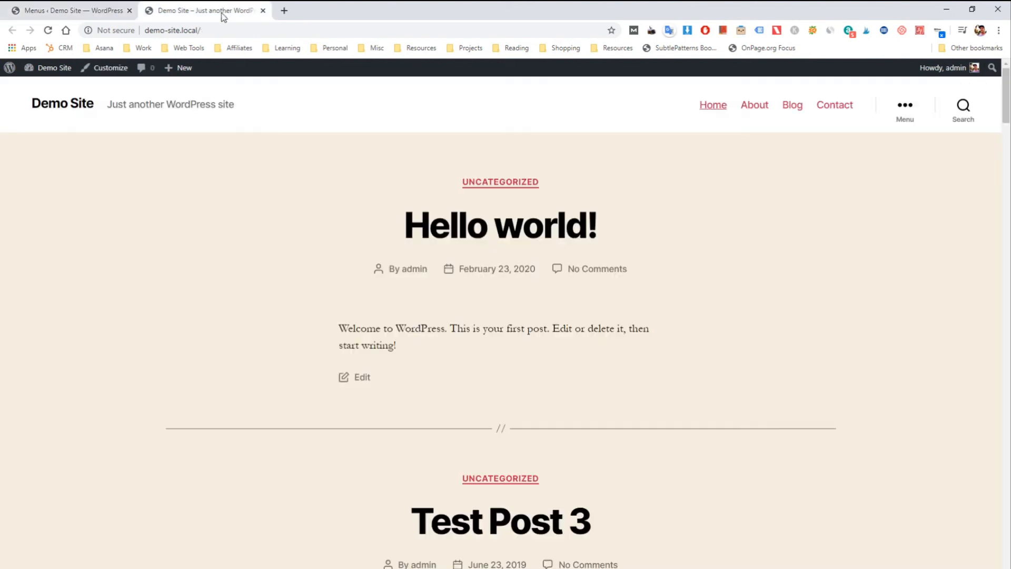
{"action": "scroll", "coordinate": [259, 341], "scroll_direction": "down", "scroll_amount": 15}
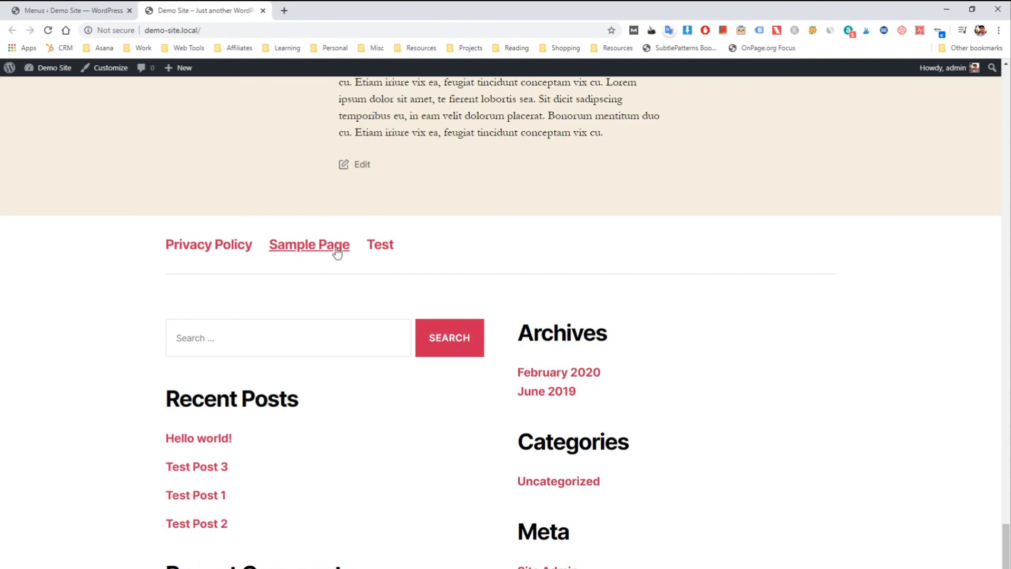
{"action": "left_click_drag", "start_coordinate": [126, 233], "coordinate": [165, 237]}
{"action": "left_click", "coordinate": [139, 238]}
{"action": "left_click", "coordinate": [68, 11]}
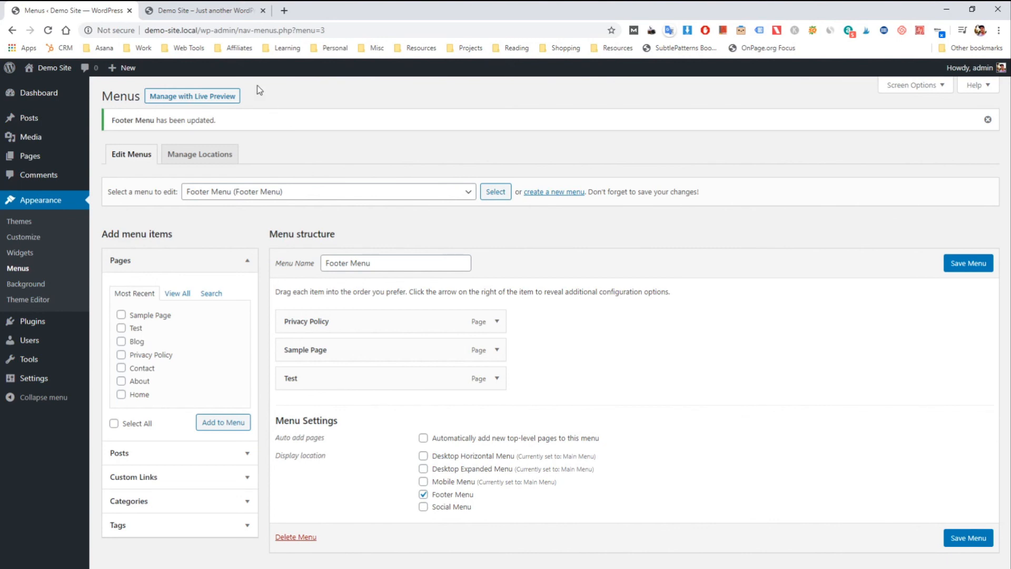
{"action": "left_click", "coordinate": [206, 10]}
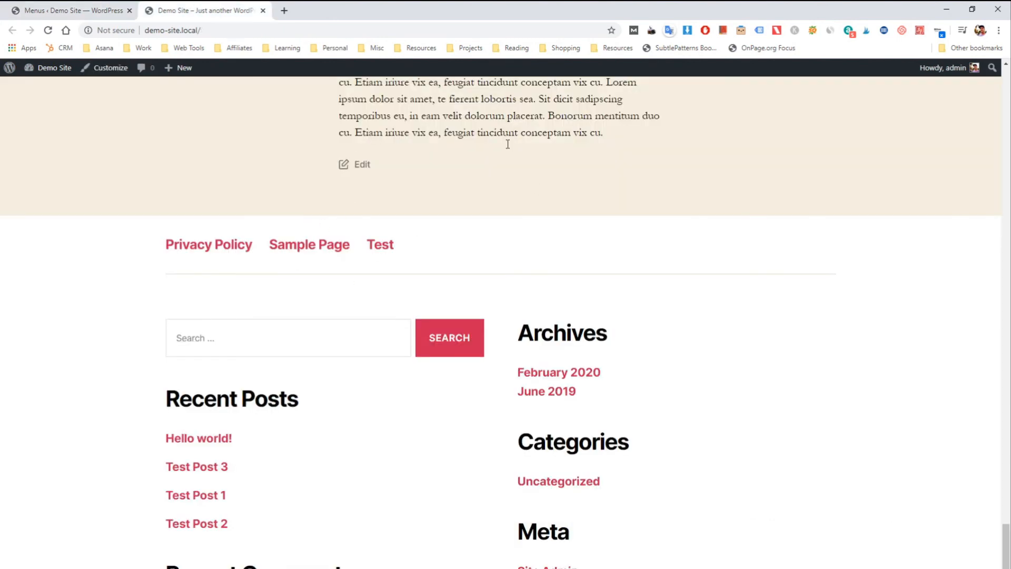